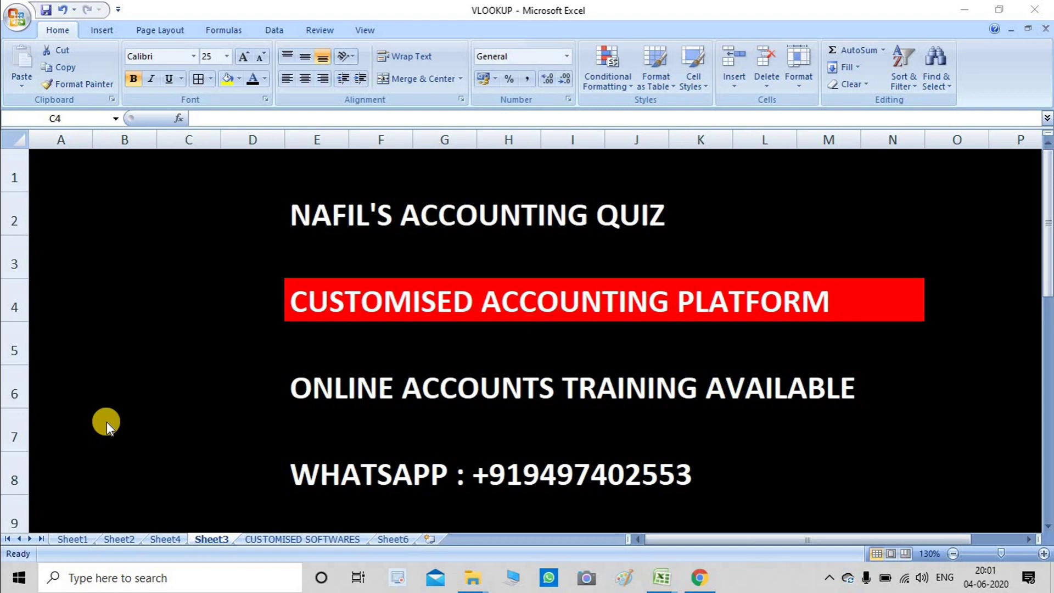
- Switch to the CUSTOMISED SOFTWARES sheet and inspect the CODE lookup formula in D6
click(330, 536)
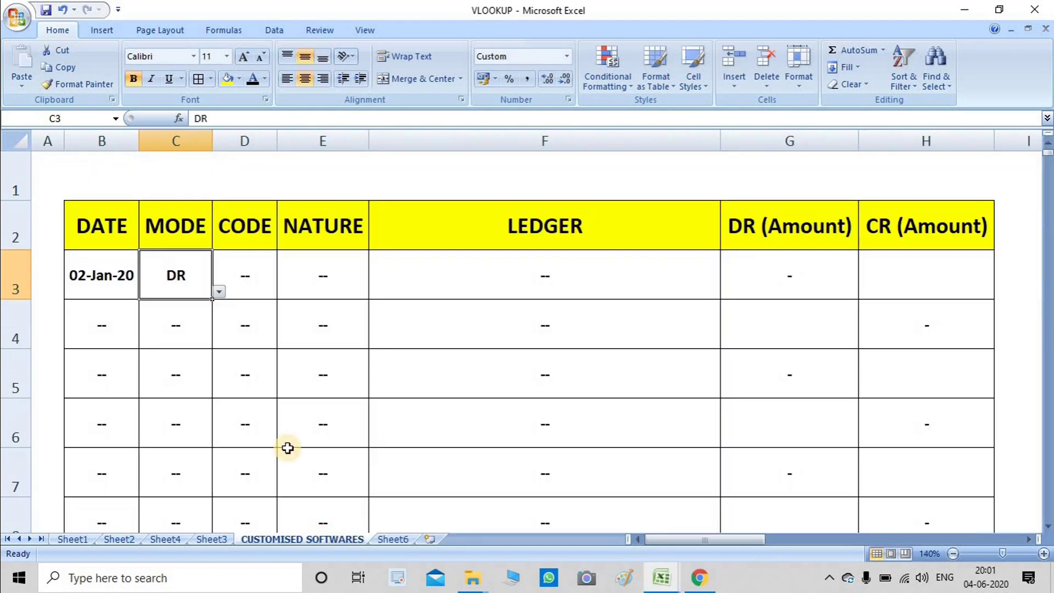
click(270, 408)
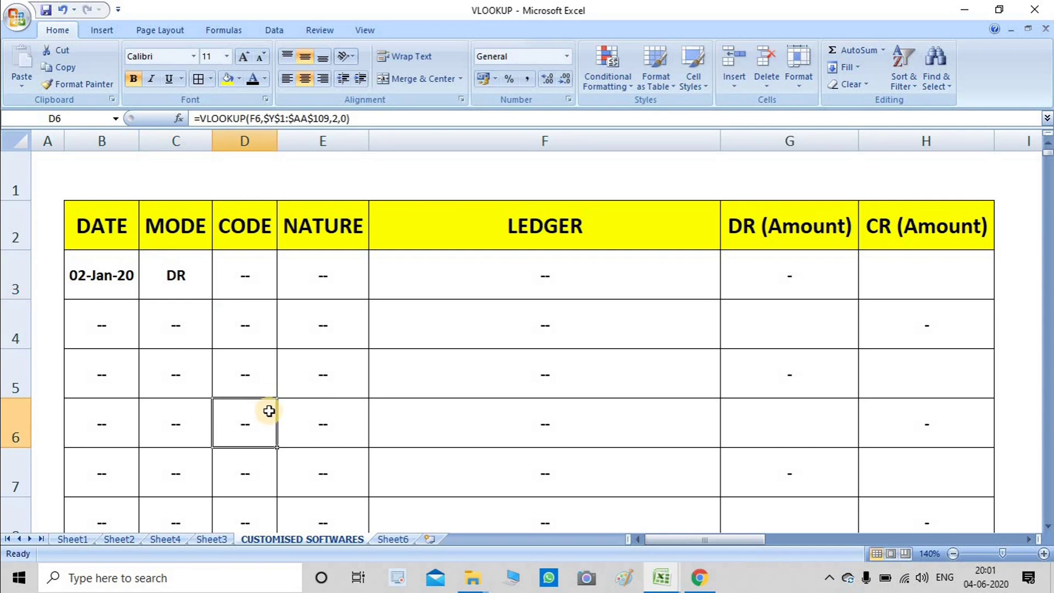
click(5, 177)
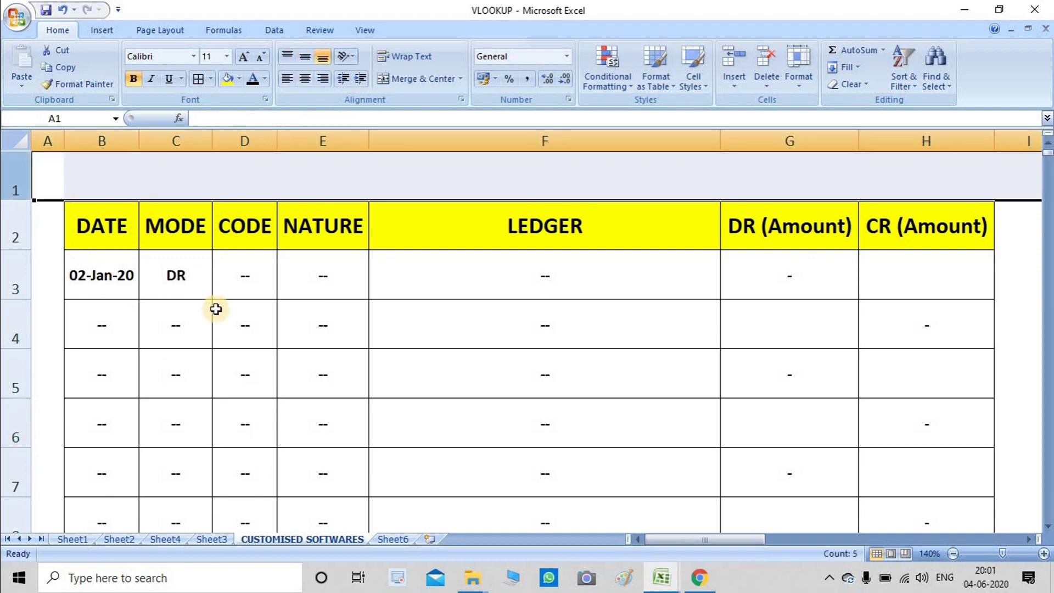
scroll(222, 324, down, 1)
scroll(222, 324, up, 1)
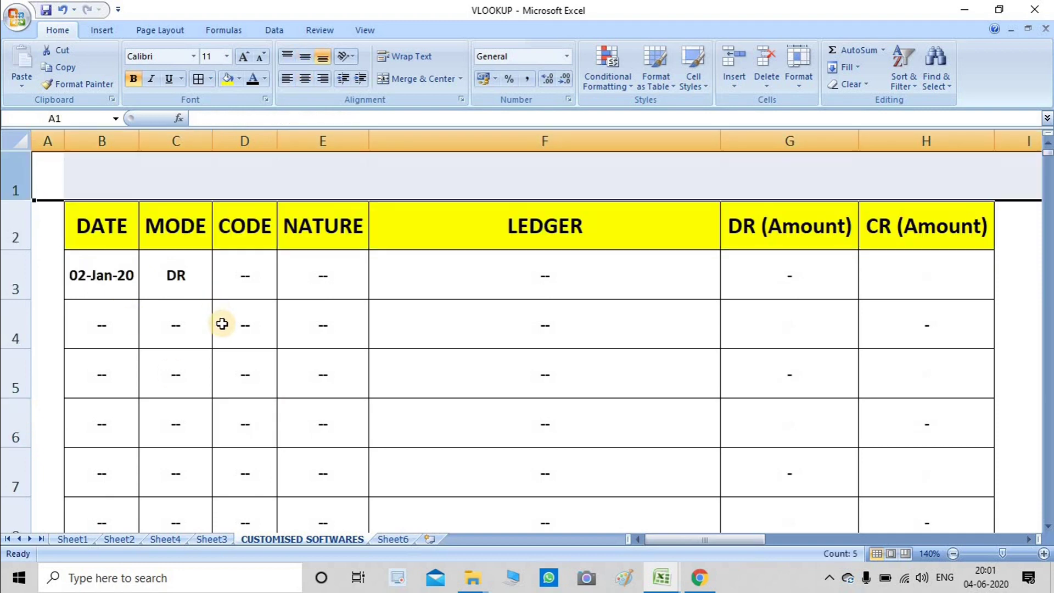
click(255, 329)
- Set the first entry's date in B3 to 04-Jan-20, then check its DR mode and D5's lookup
click(125, 277)
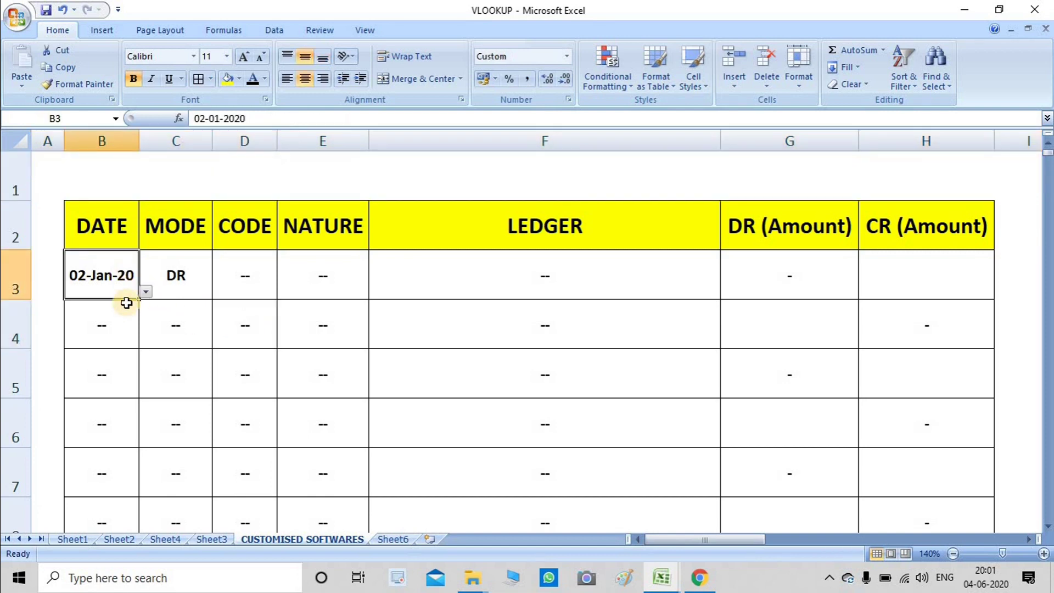
click(145, 293)
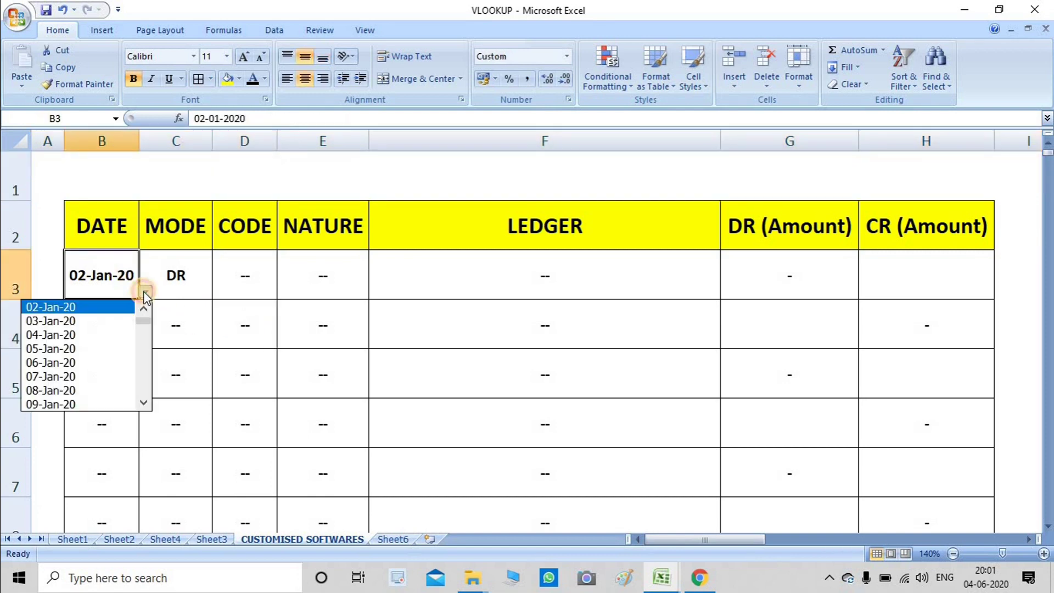
click(90, 334)
click(135, 354)
click(168, 256)
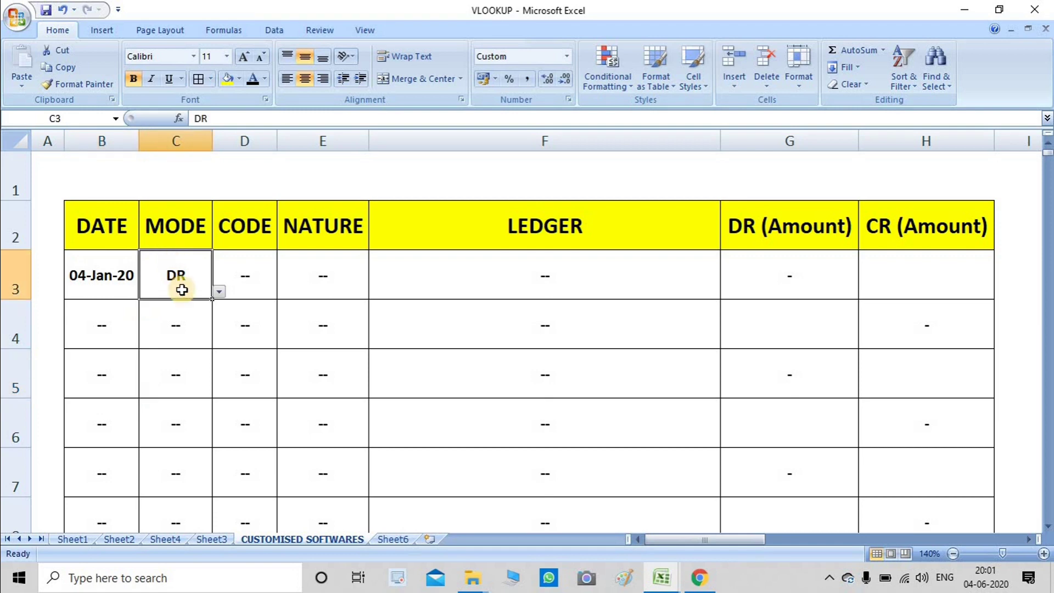
click(219, 302)
click(207, 278)
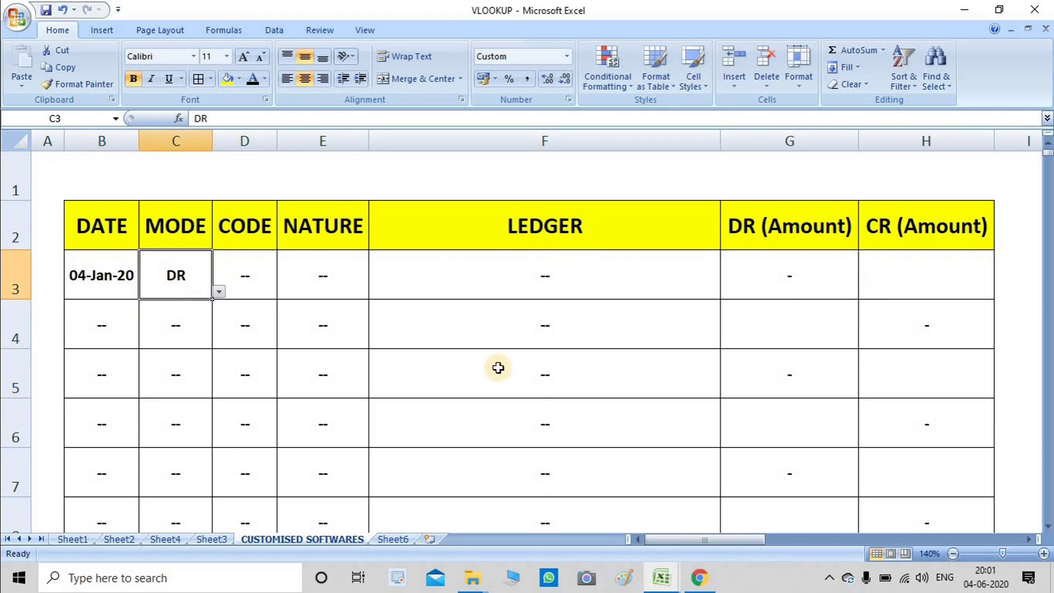
click(269, 361)
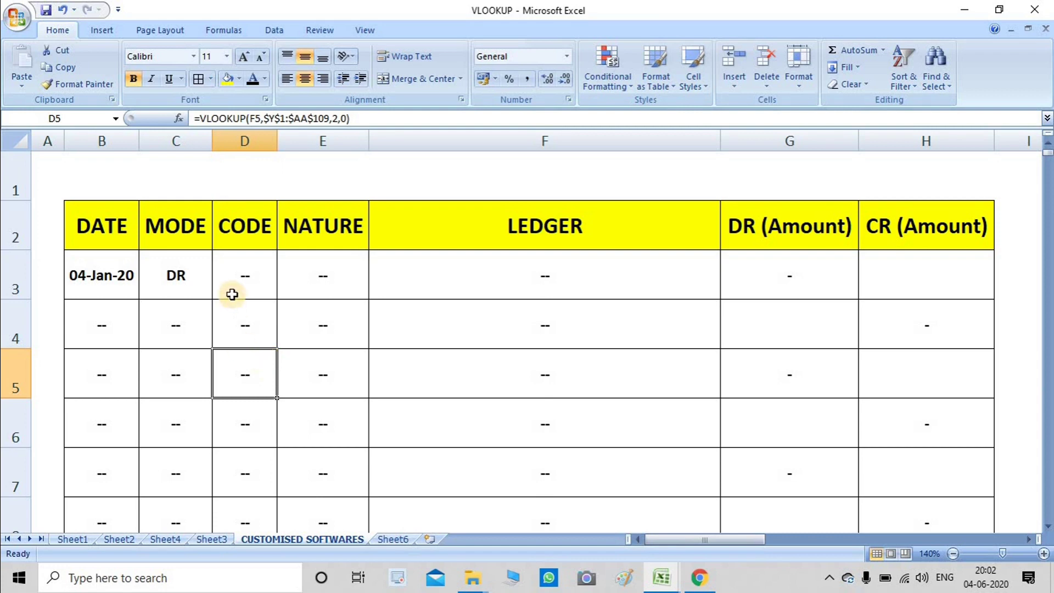
- Debit PURCHASE 50000 in row 3 and check the linked credit in H4
click(88, 284)
click(161, 282)
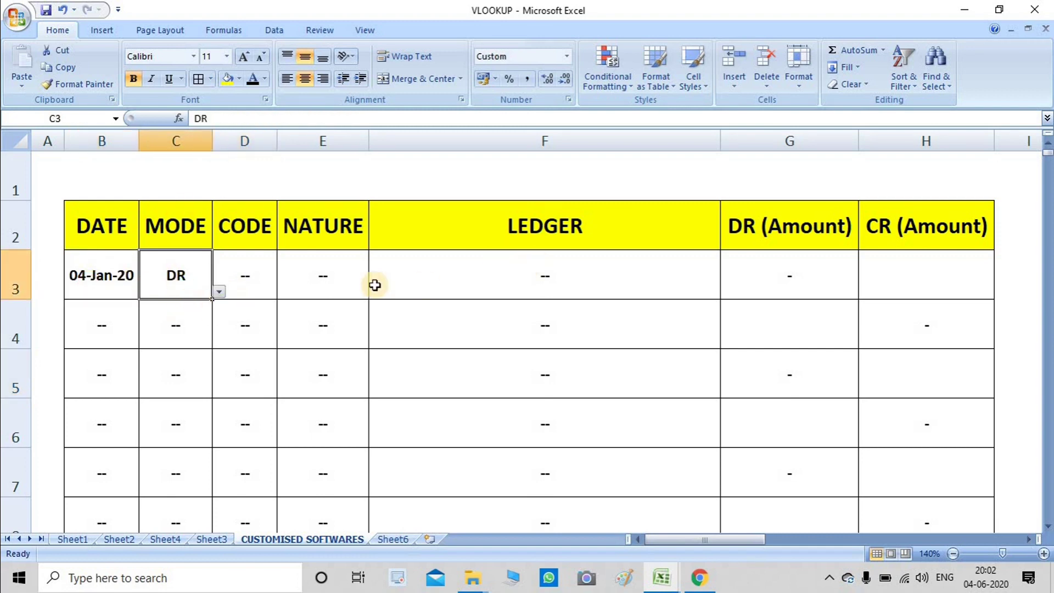
click(246, 238)
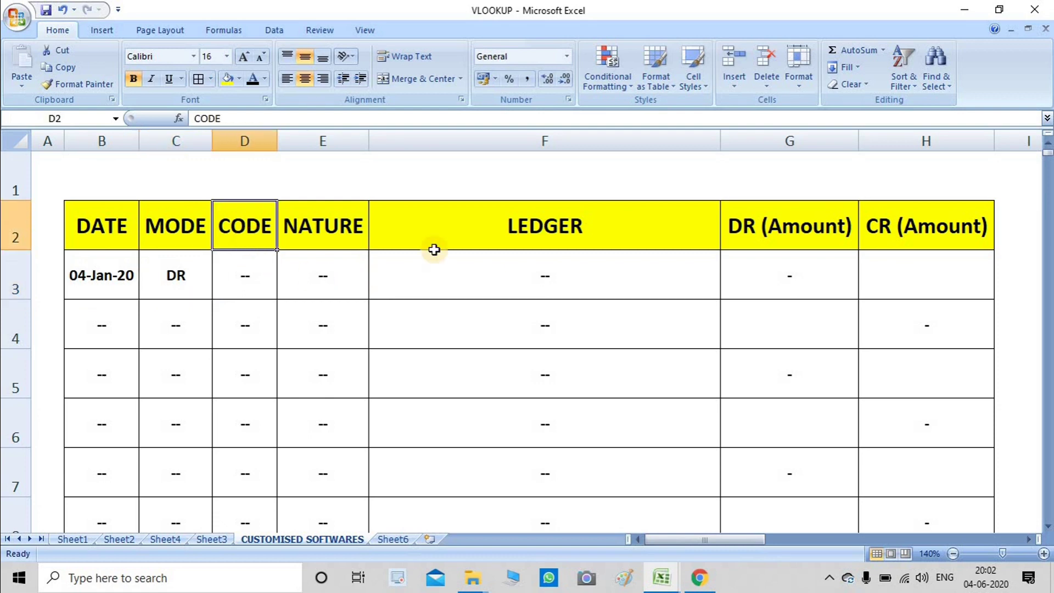
click(521, 275)
click(727, 291)
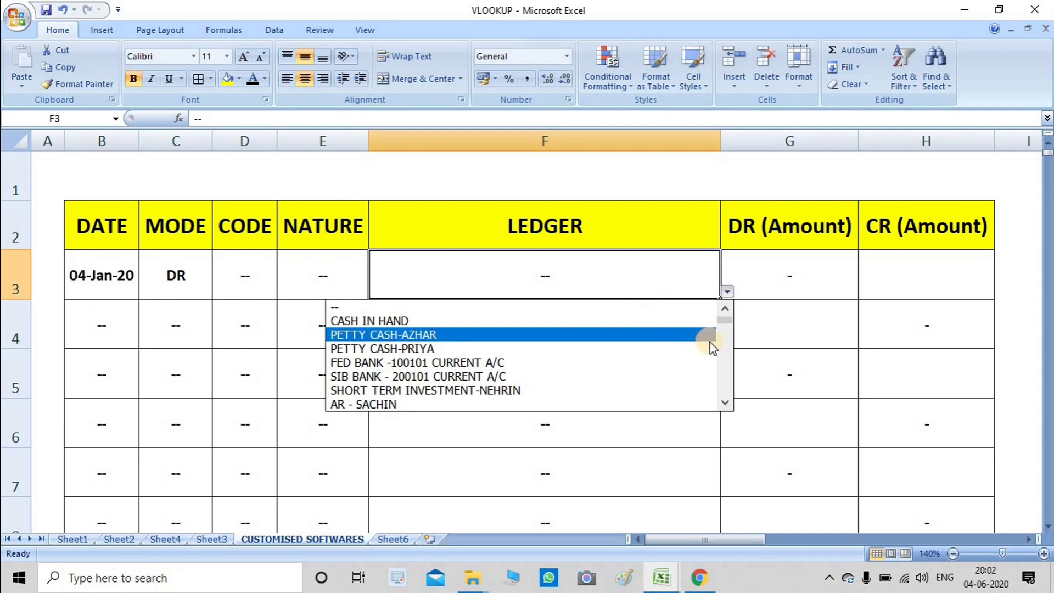
drag(725, 321, 726, 364)
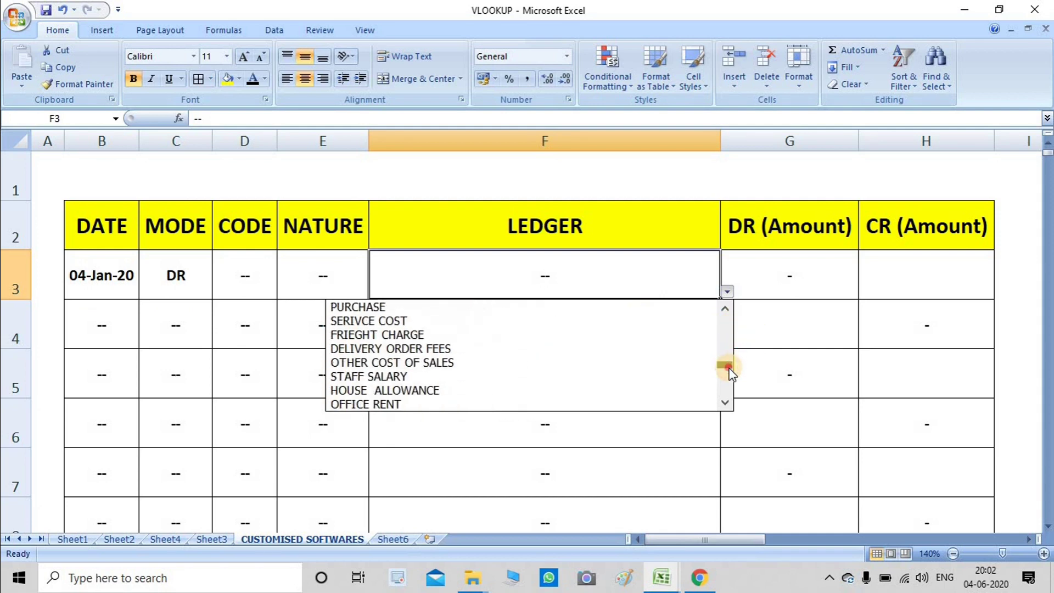
click(526, 306)
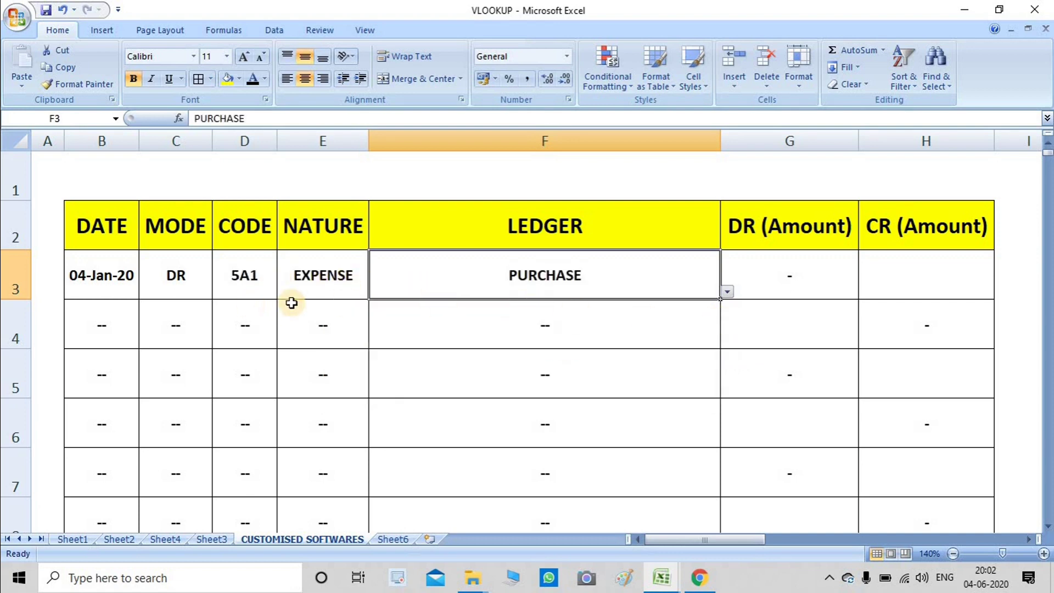
click(760, 285)
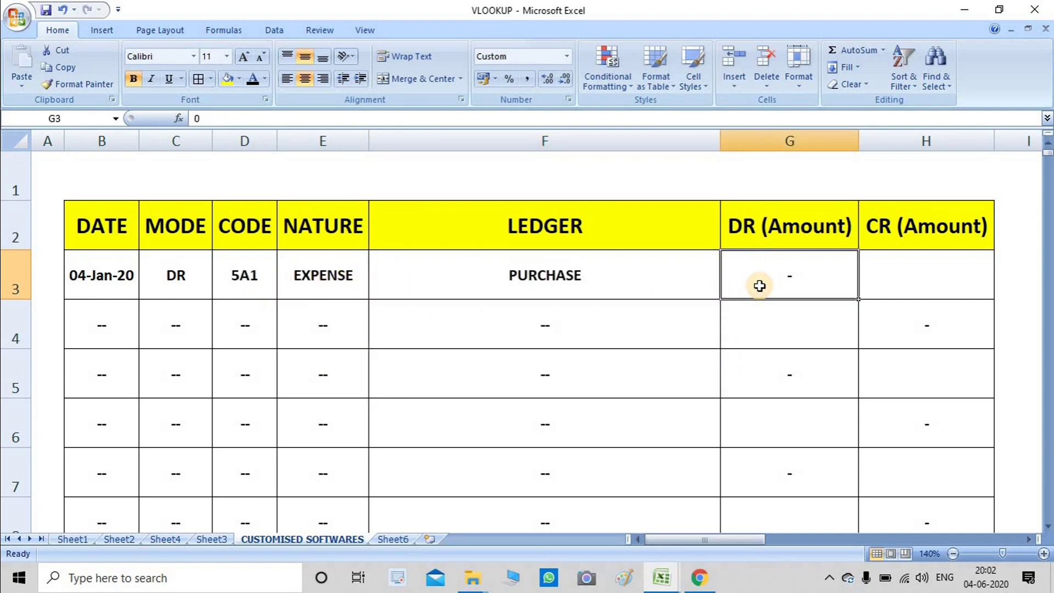
text(50000)
click(815, 365)
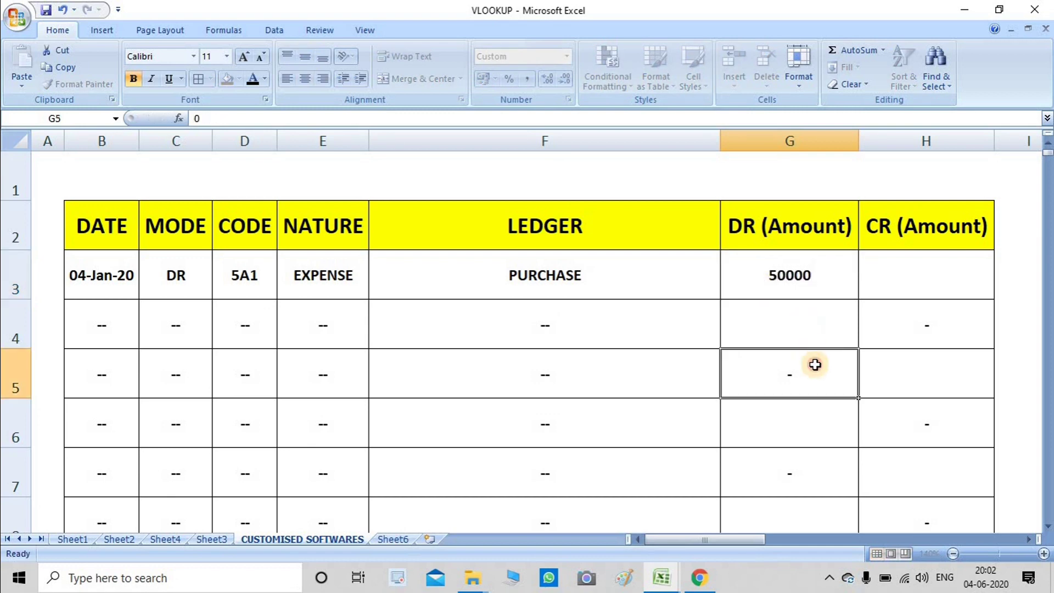
click(914, 339)
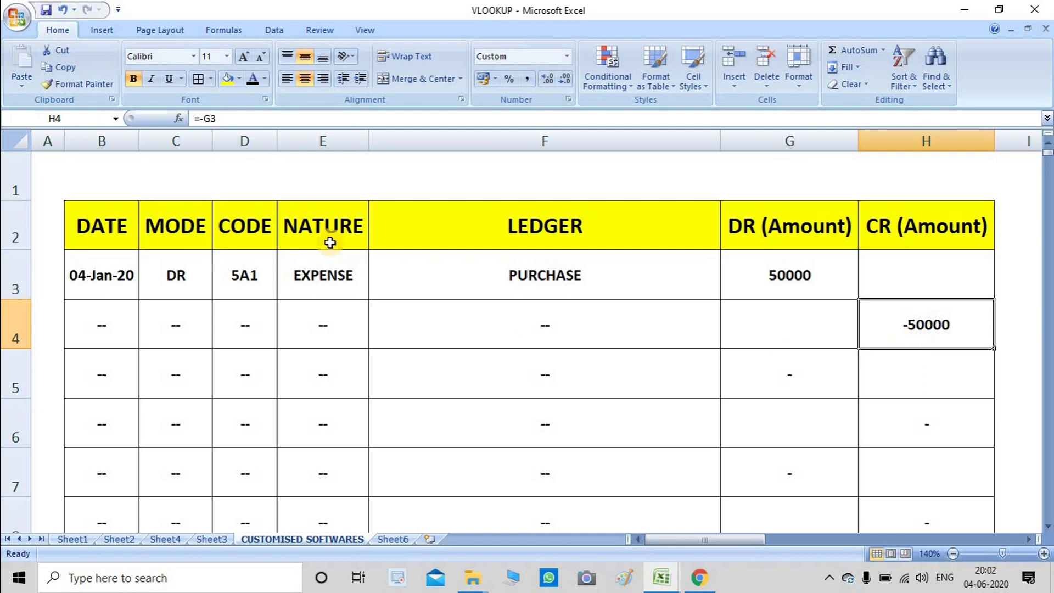
- Mark row 4 as CR with CASH IN HAND as its ledger
click(184, 335)
click(219, 342)
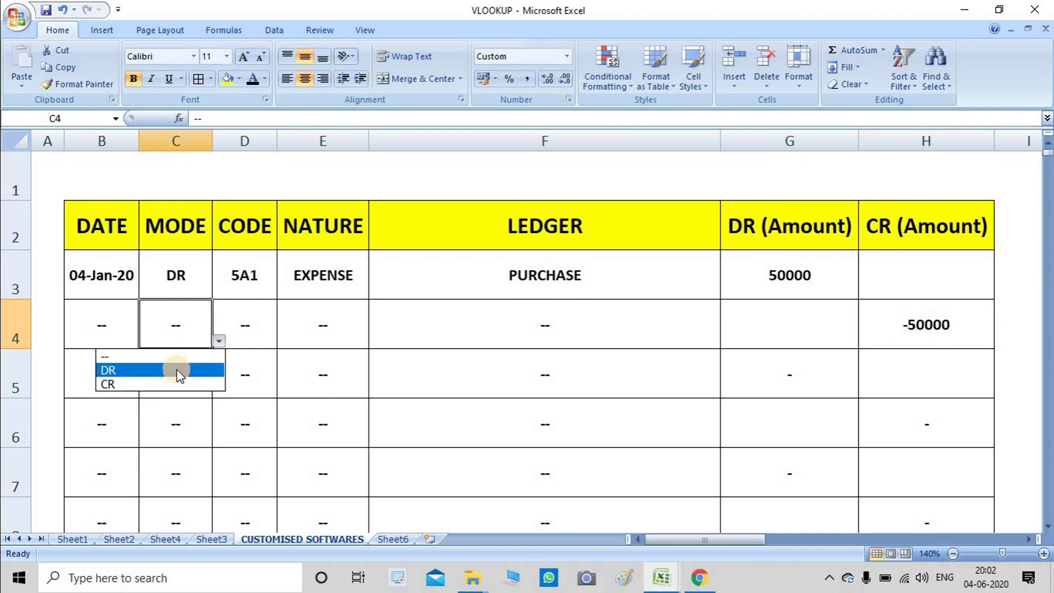
click(166, 381)
click(262, 327)
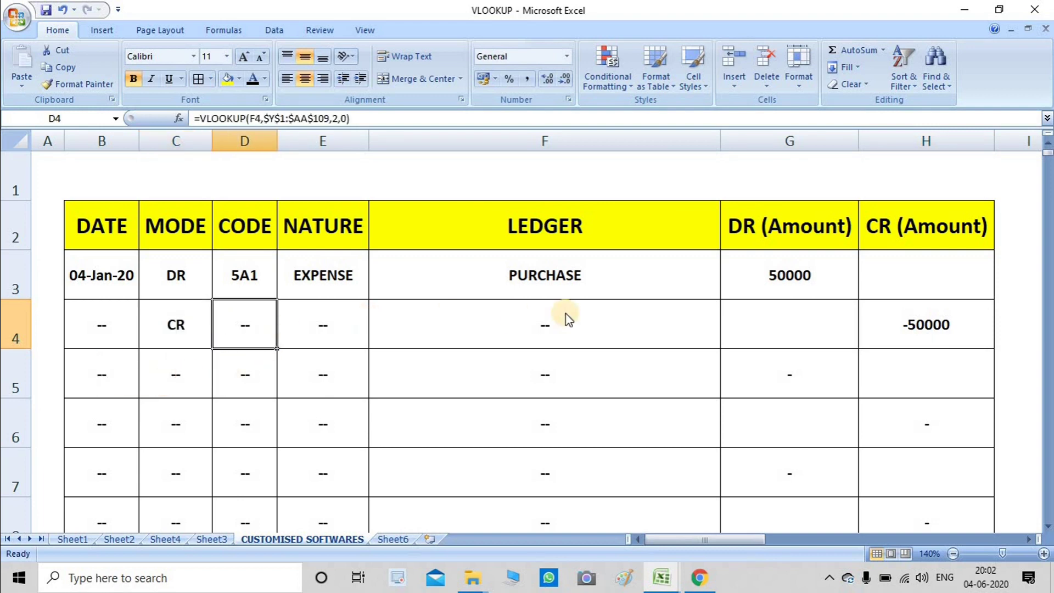
click(565, 312)
click(728, 341)
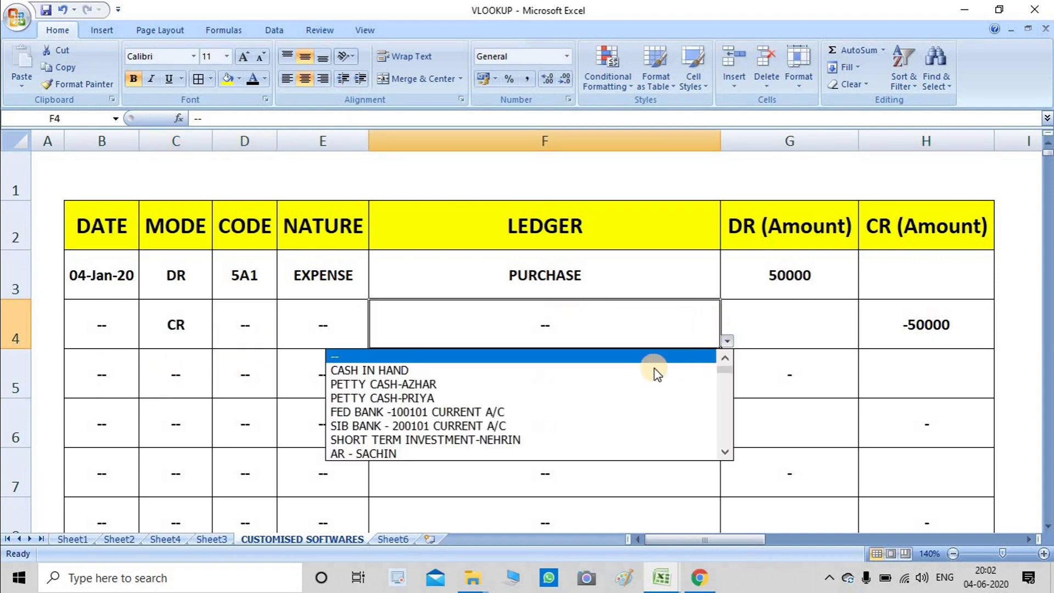
click(652, 367)
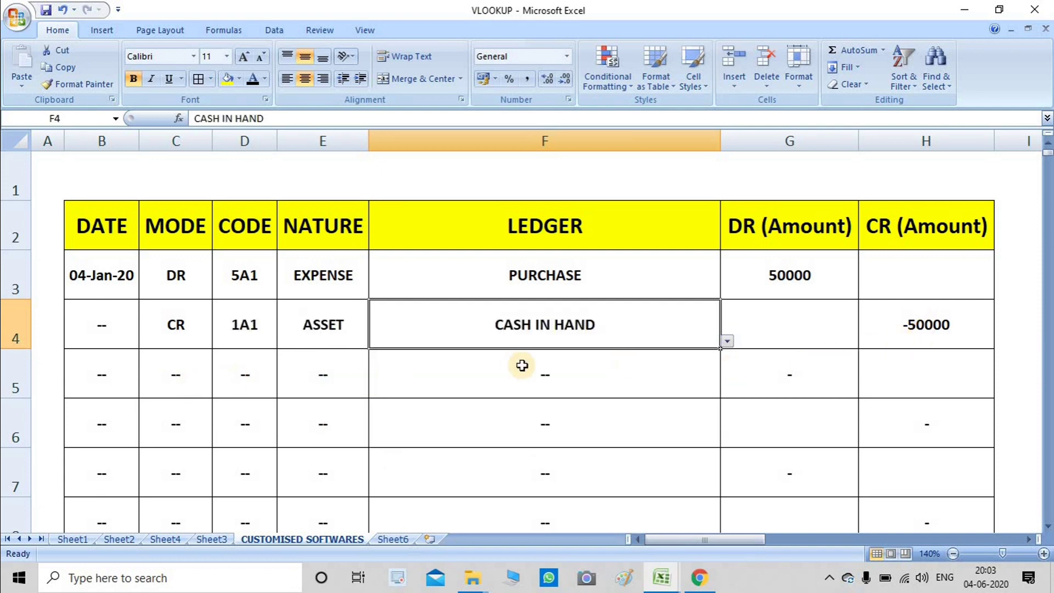
click(111, 376)
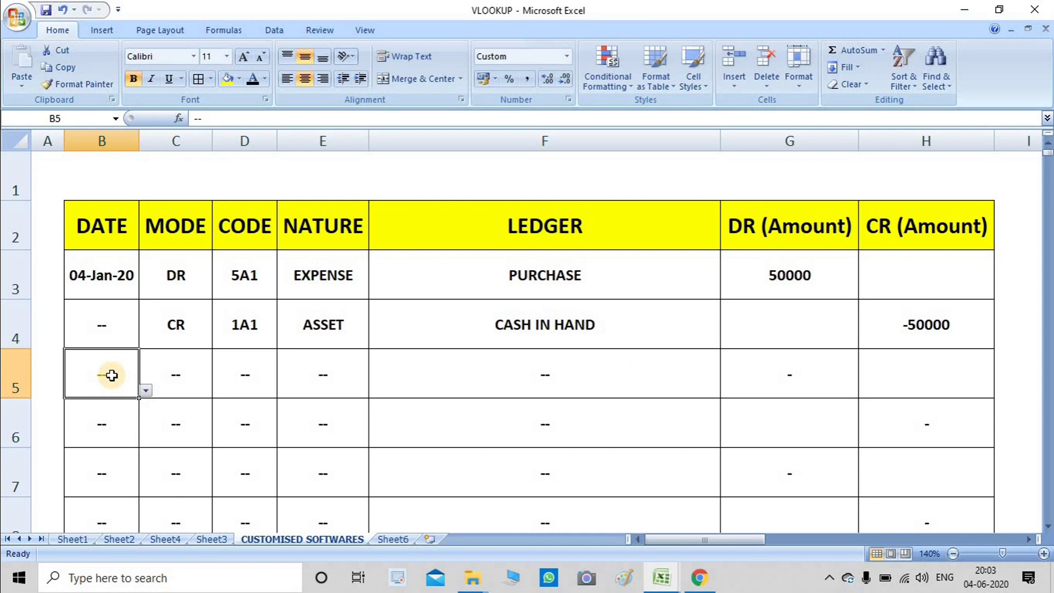
- Enter row 5 as a 20-Jan-20 DR to CASH IN HAND for 70000
click(145, 391)
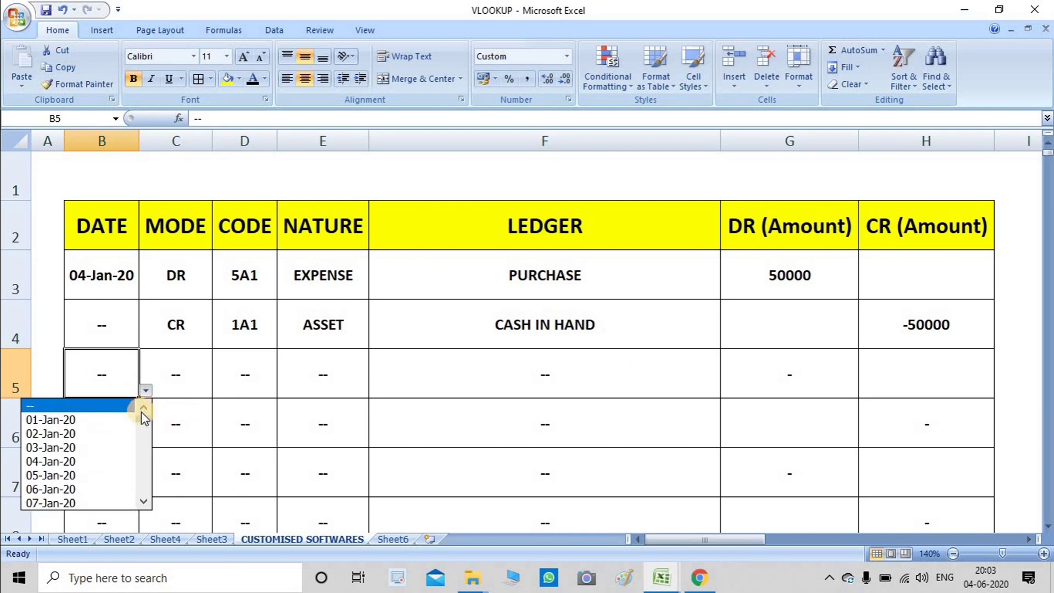
drag(142, 420, 140, 433)
click(70, 462)
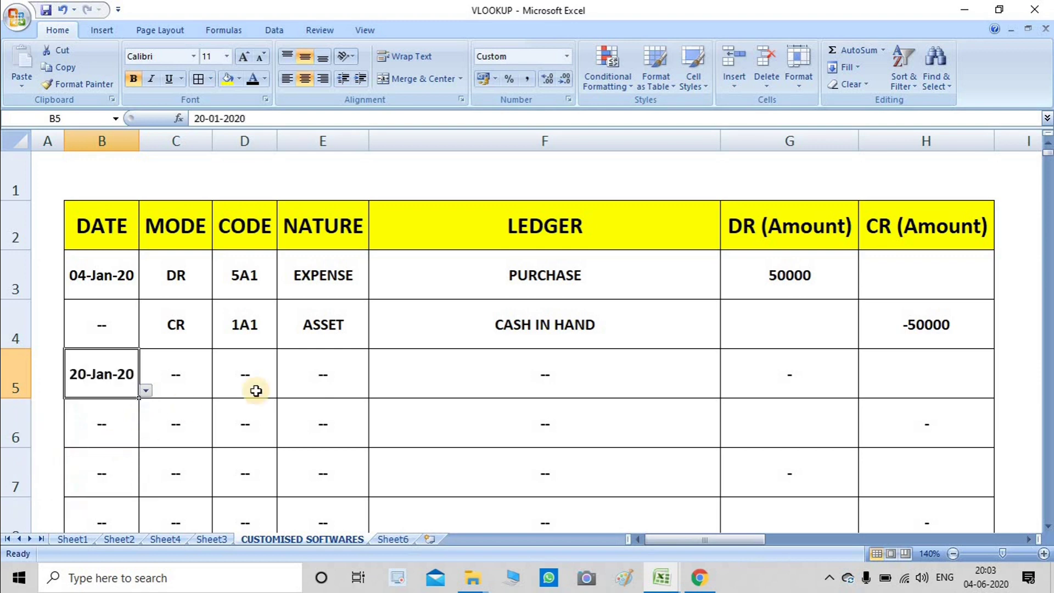
click(166, 377)
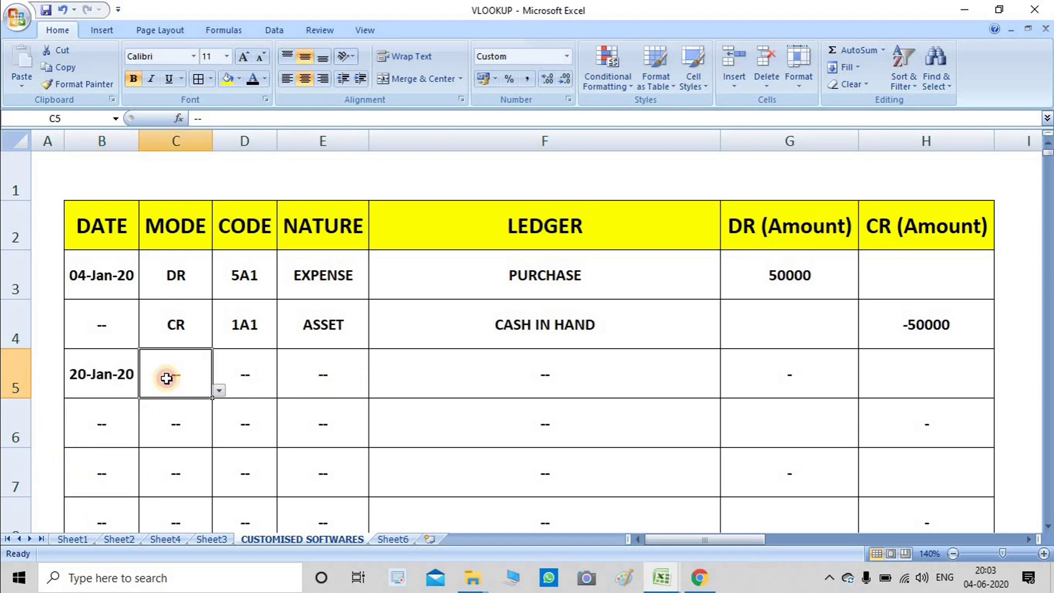
click(219, 391)
click(183, 420)
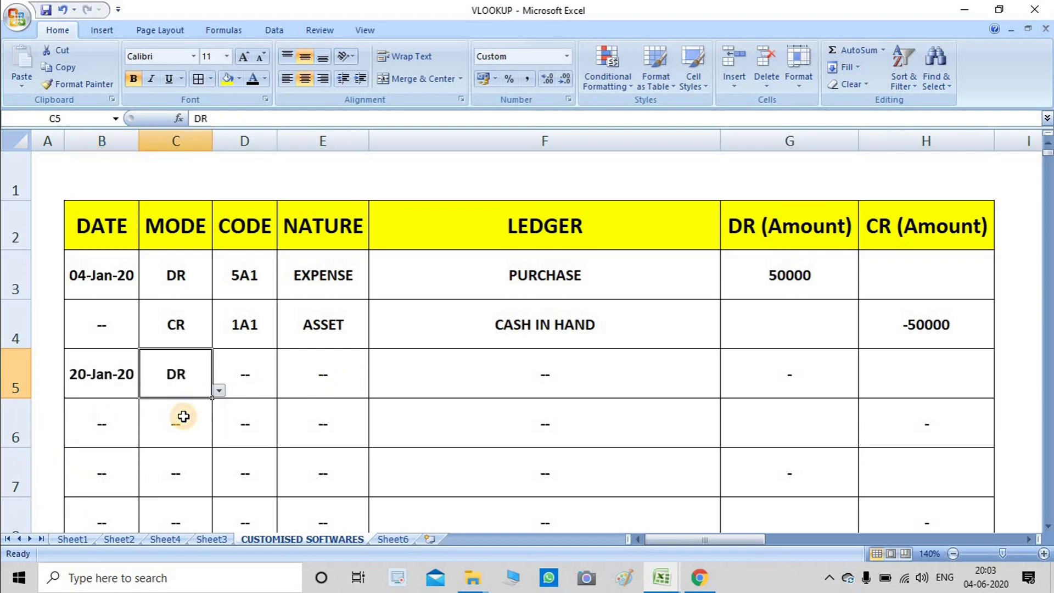
click(627, 376)
click(728, 391)
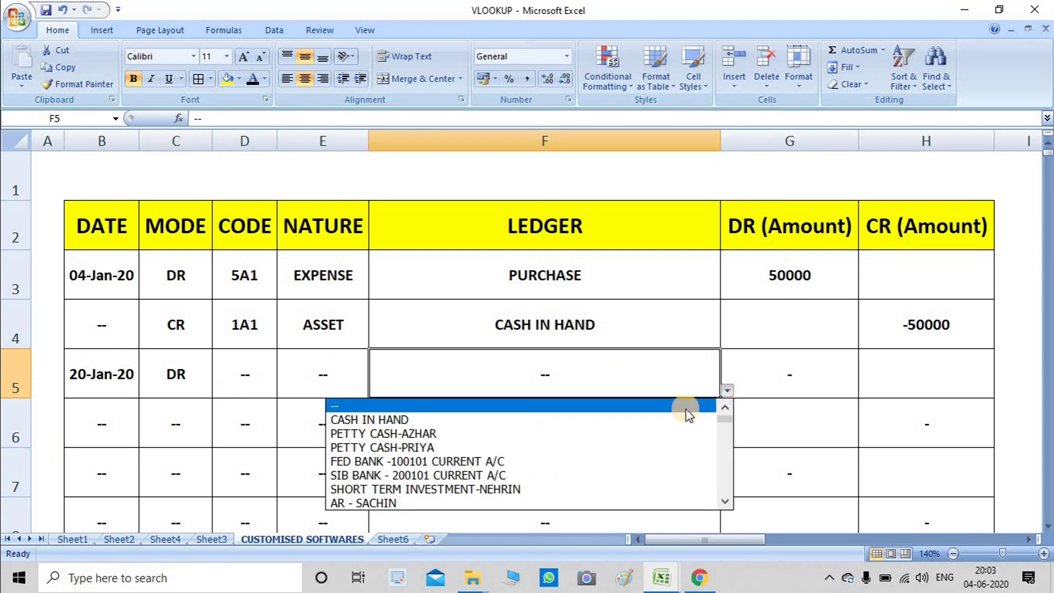
click(672, 416)
click(769, 390)
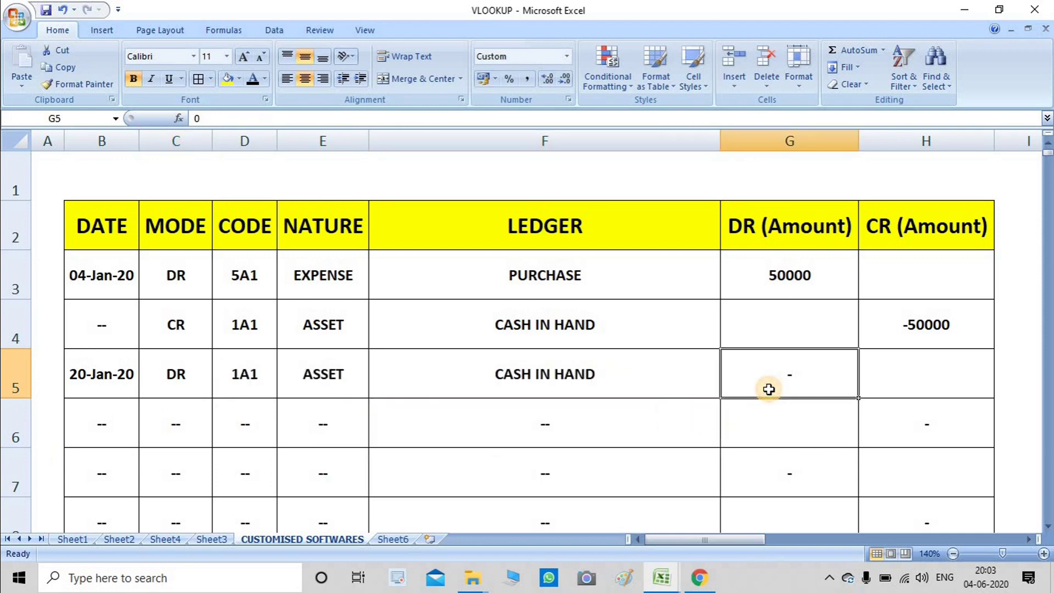
text(70000)
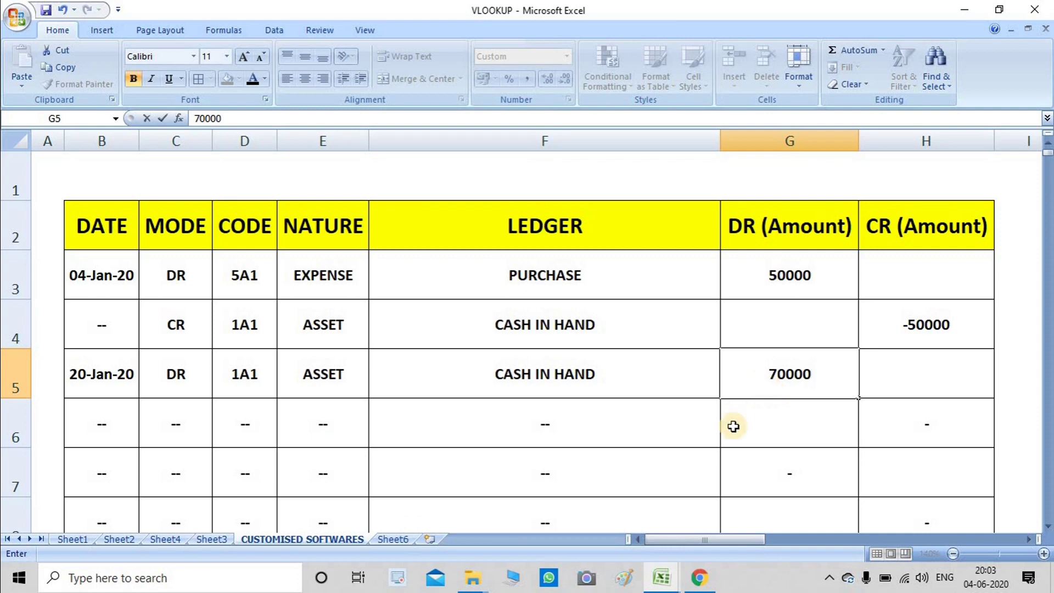
click(745, 438)
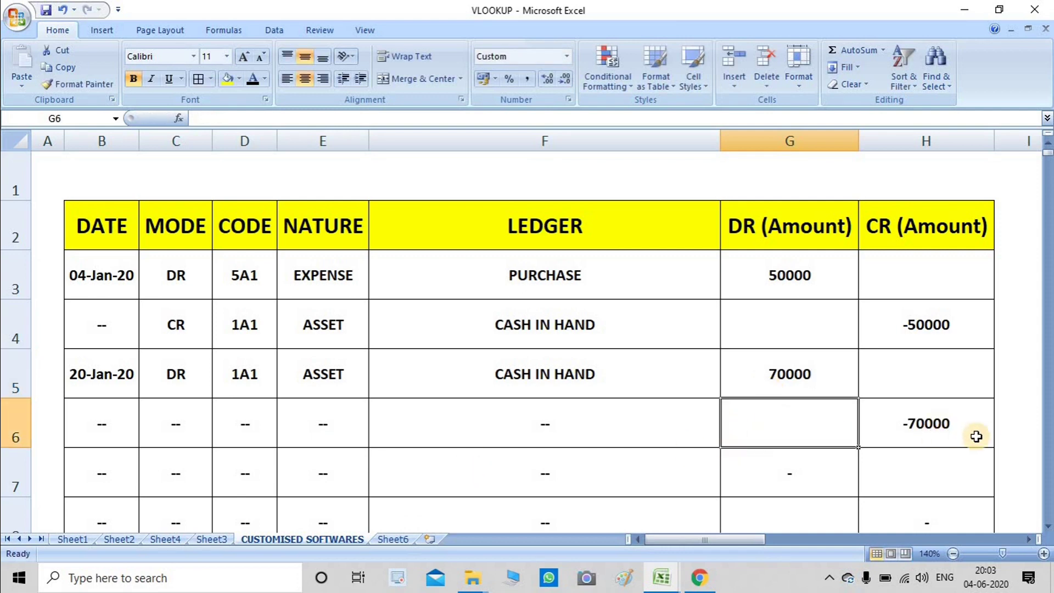
- Mark row 6 as CR with SALES as its ledger
click(198, 423)
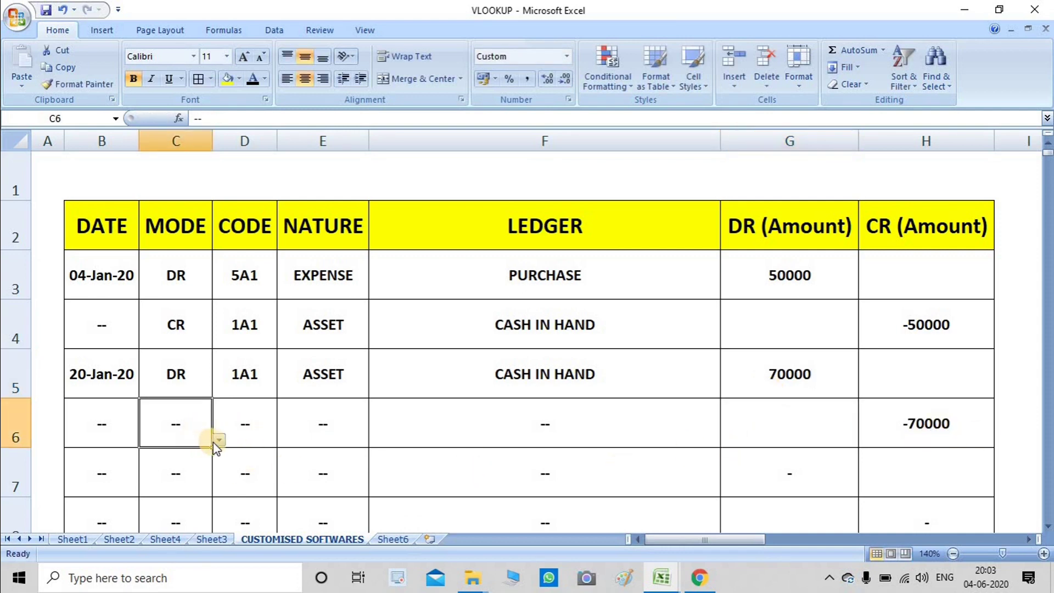
click(219, 439)
click(176, 482)
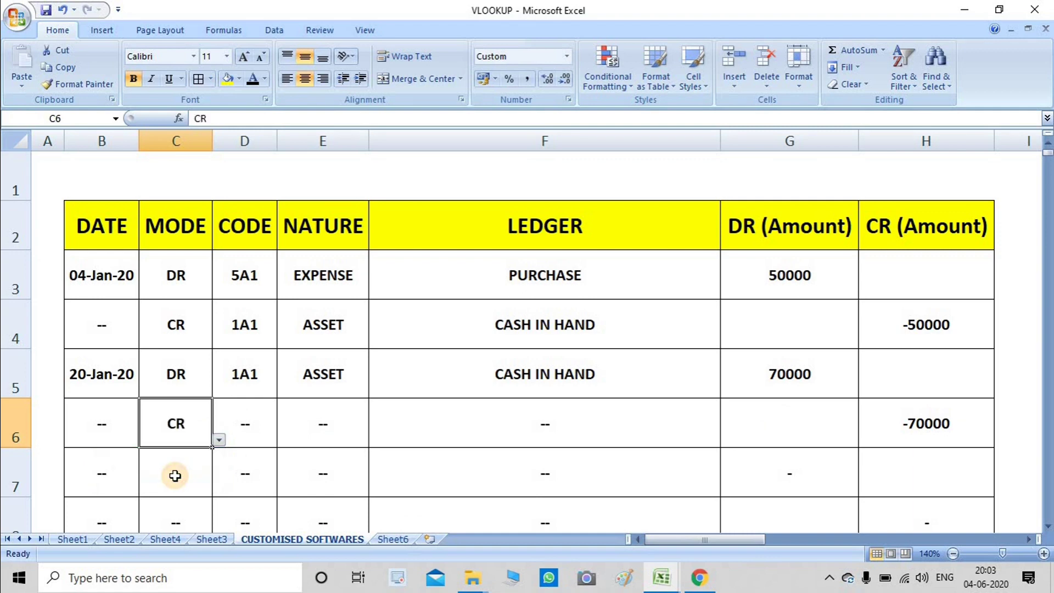
click(595, 428)
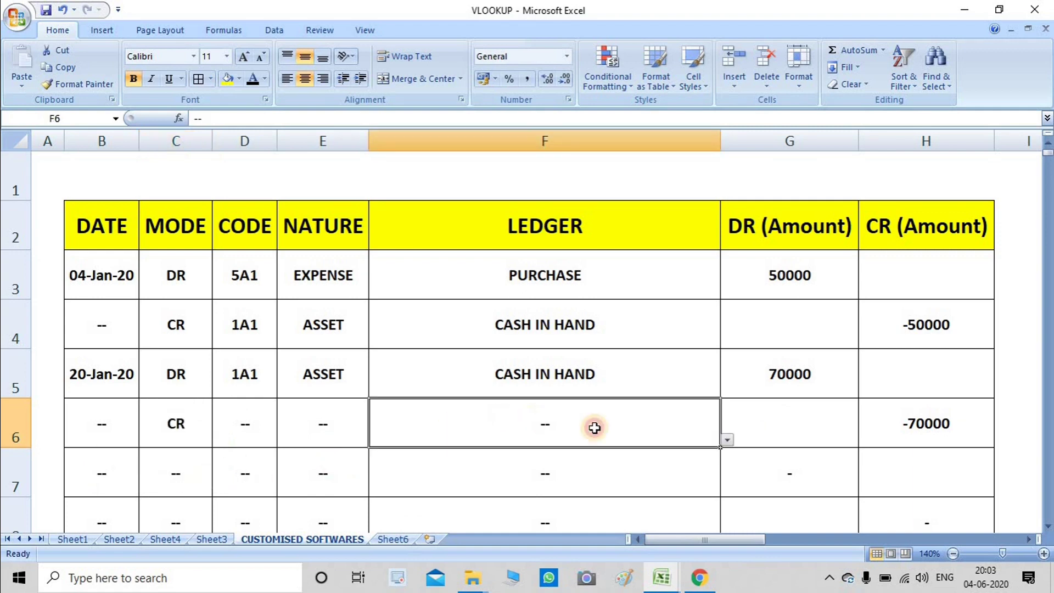
click(727, 439)
drag(732, 473, 732, 515)
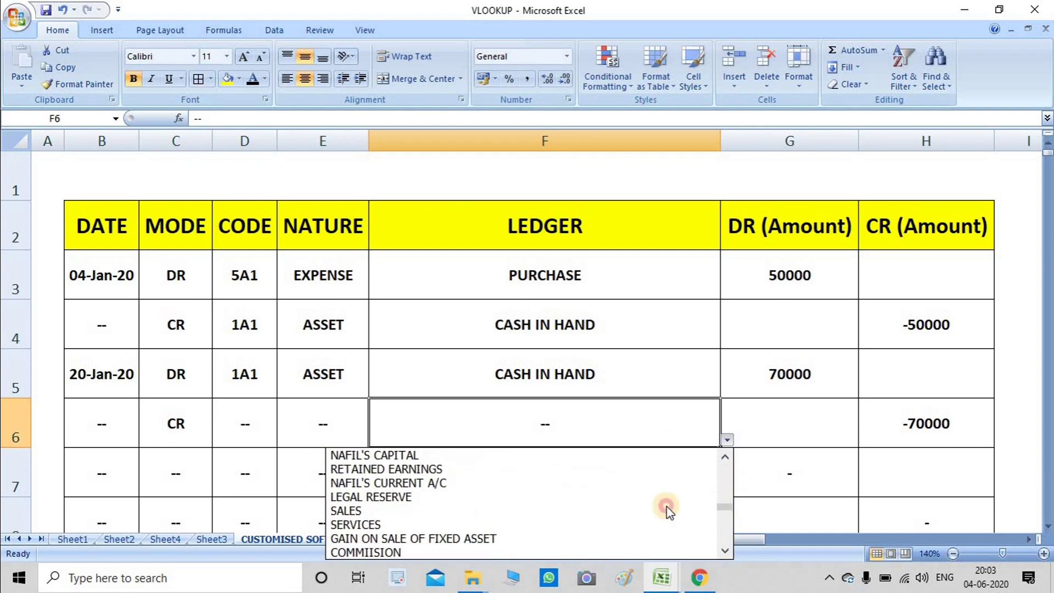
click(591, 519)
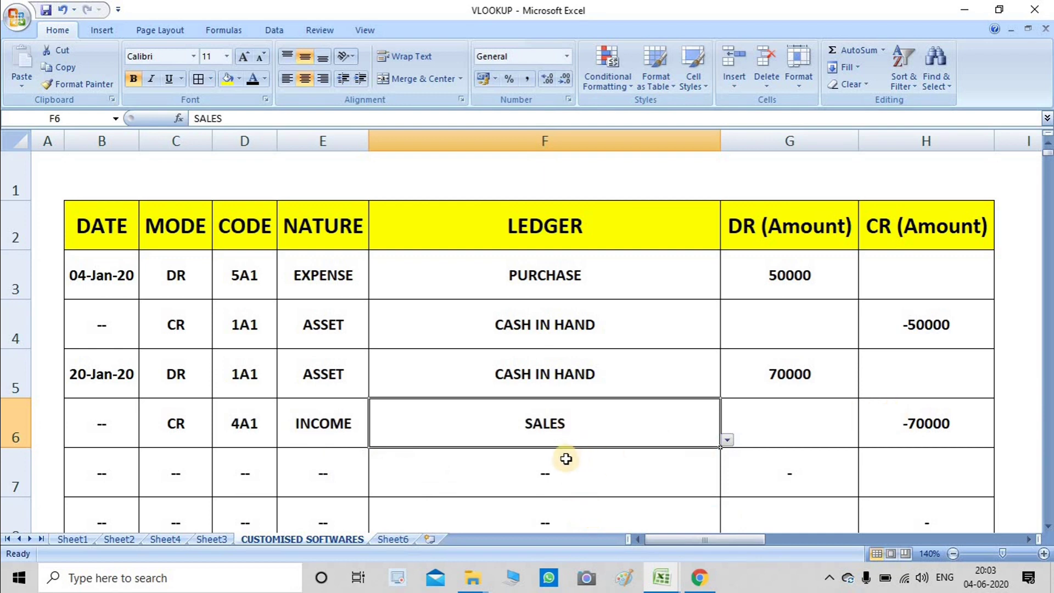
scroll(565, 459, down, 1)
- Set row 7's date to 25-Jan-20 and its mode to DR
click(112, 325)
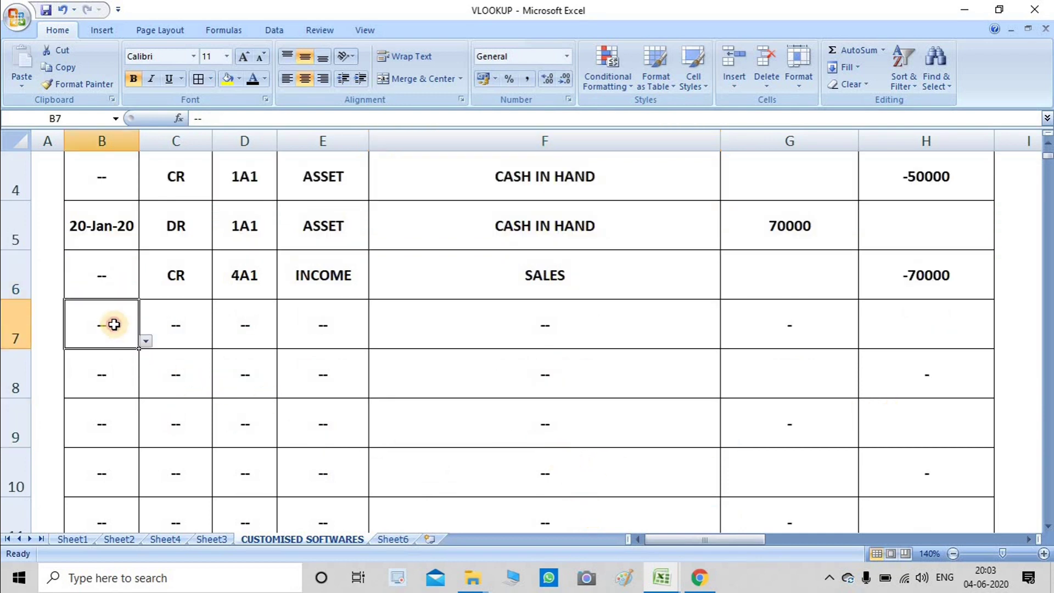
click(145, 341)
click(144, 383)
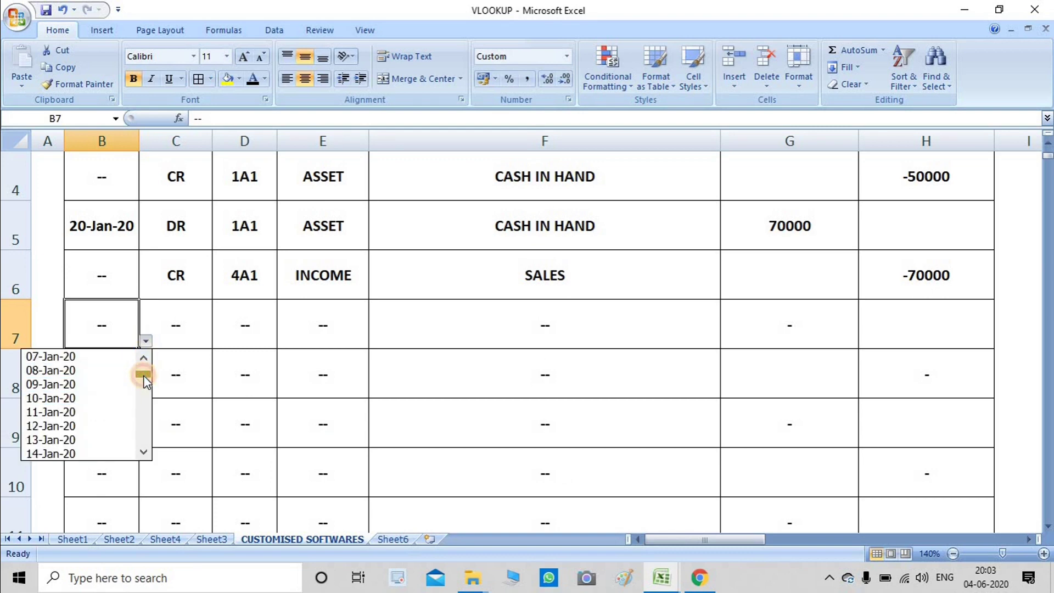
click(144, 384)
click(143, 385)
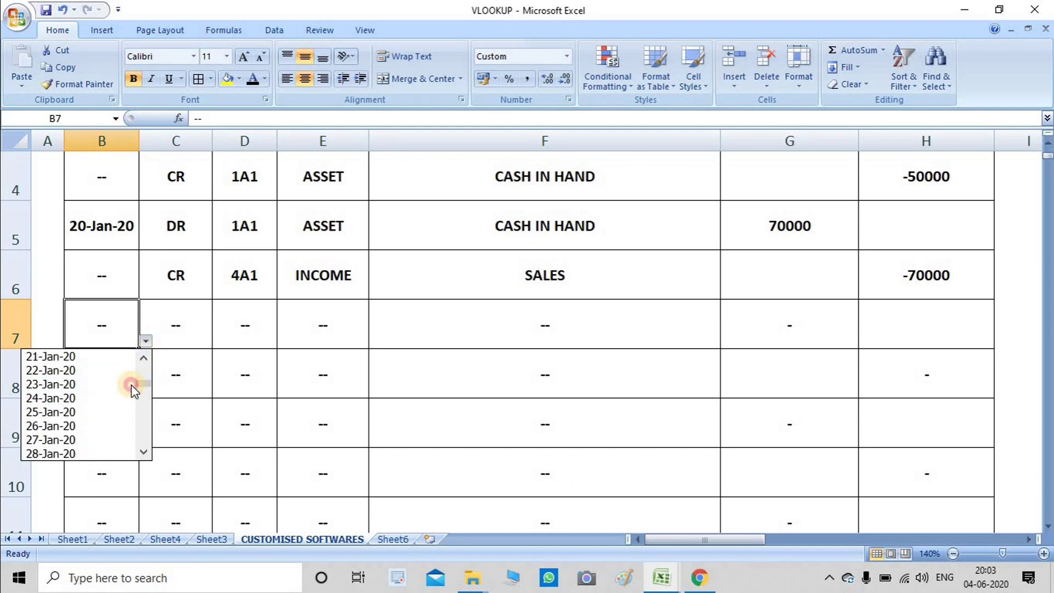
click(84, 412)
click(181, 321)
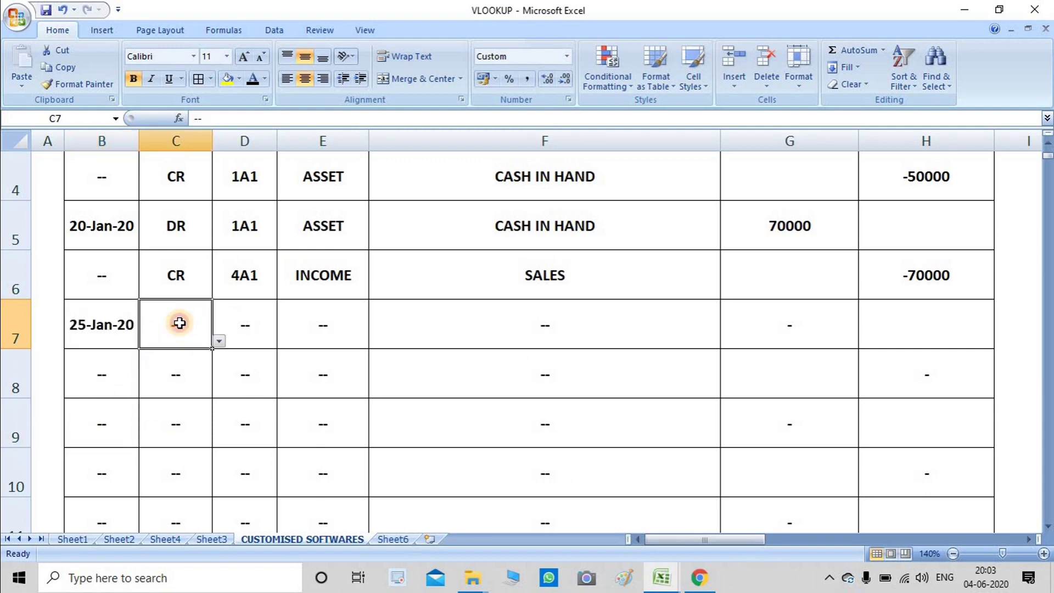
click(219, 341)
click(190, 368)
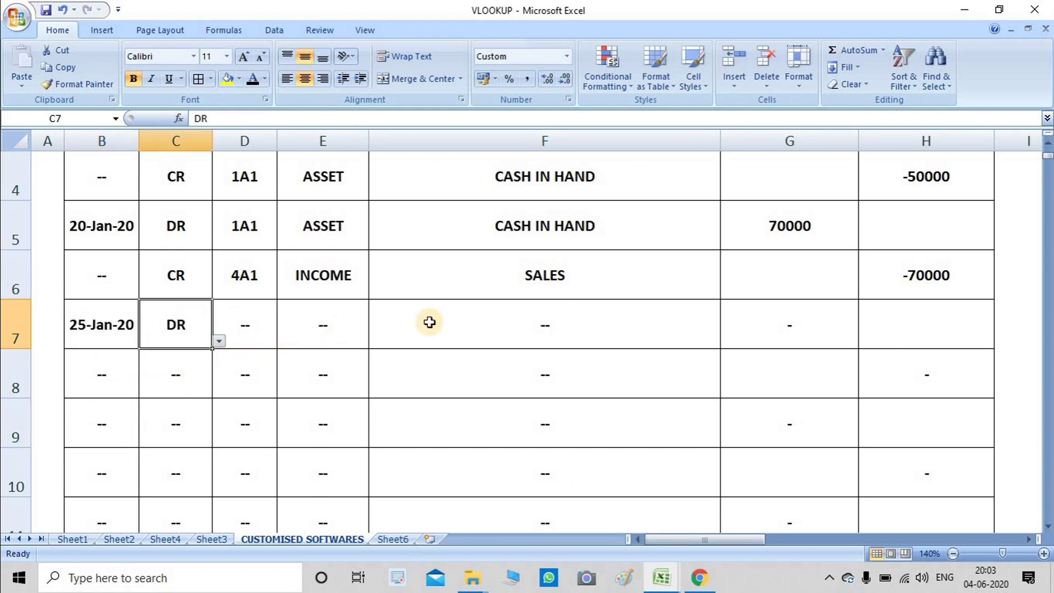
- Make row 7's ledger OFFICE RENT with a 10000 debit amount
click(549, 329)
click(726, 341)
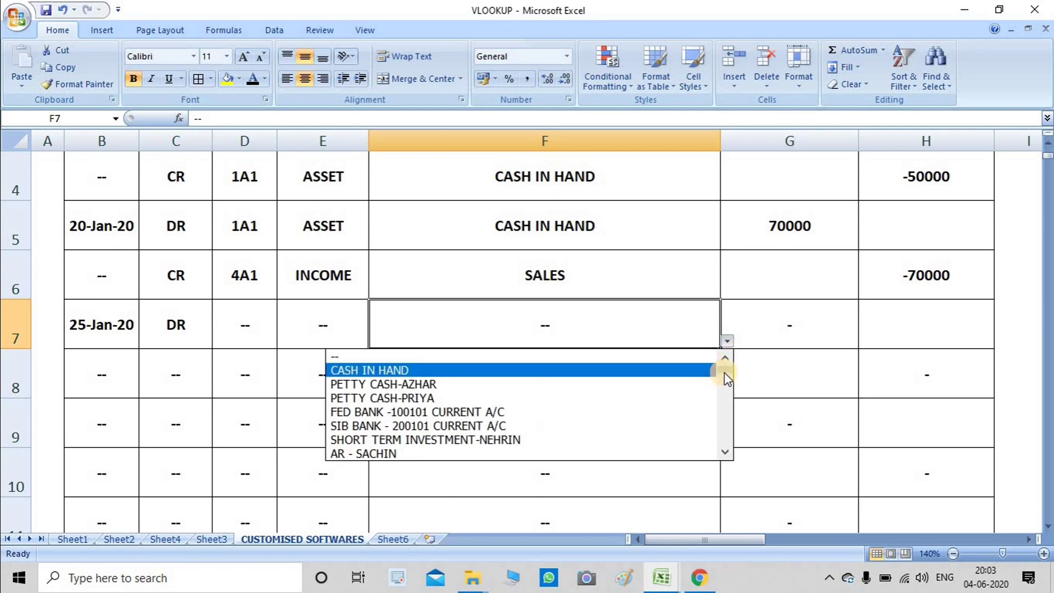
drag(724, 373, 725, 416)
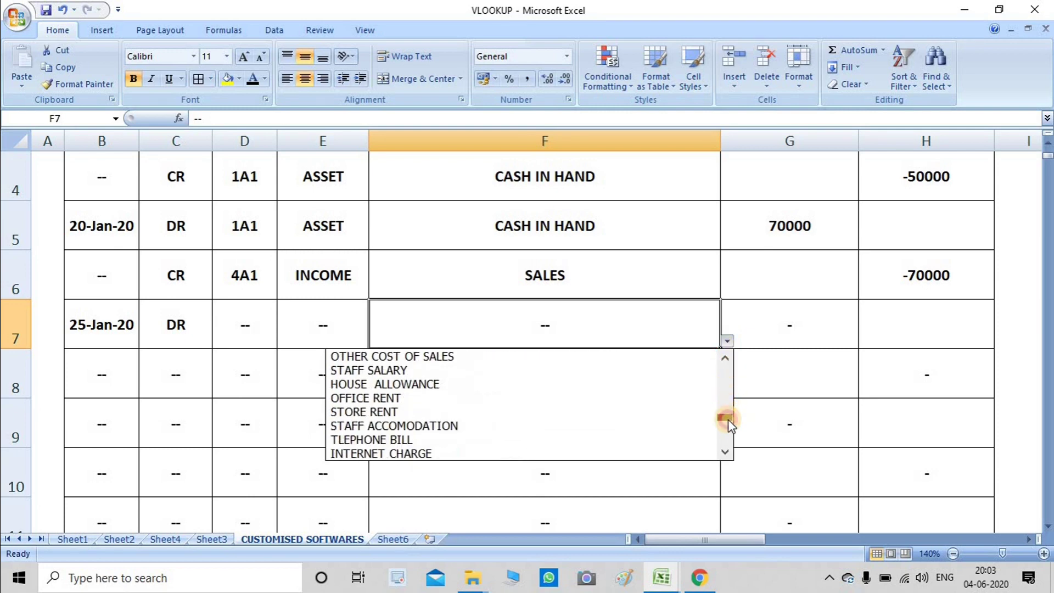
click(551, 403)
click(750, 339)
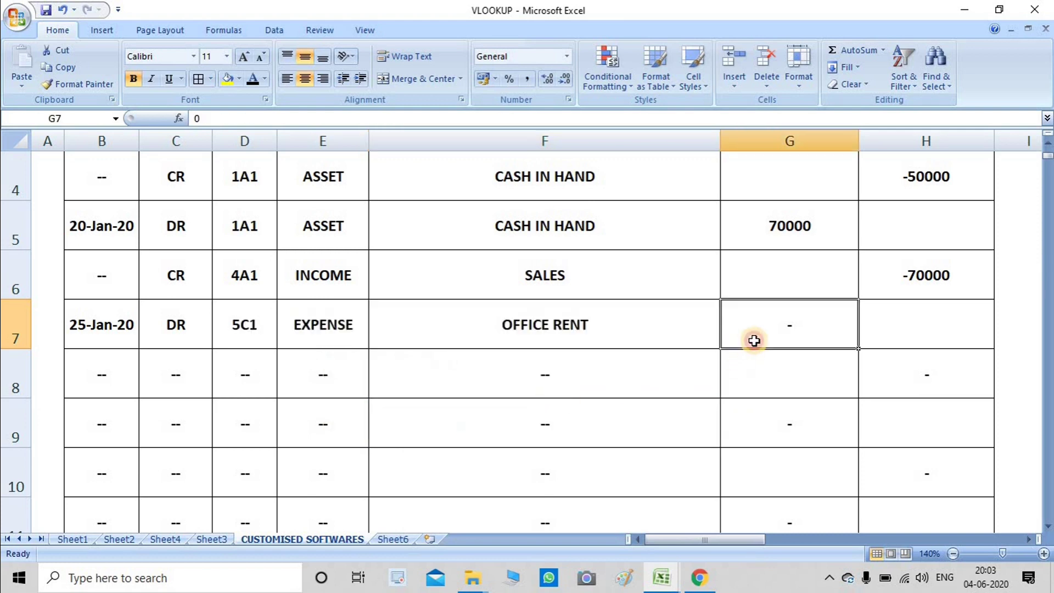
text(1000)
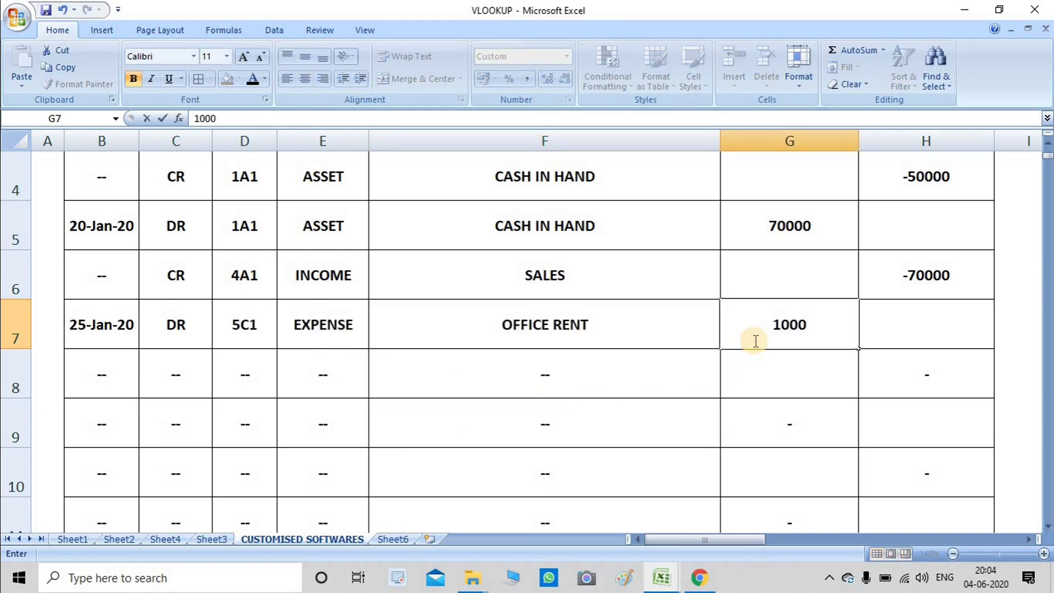
text(0)
click(641, 389)
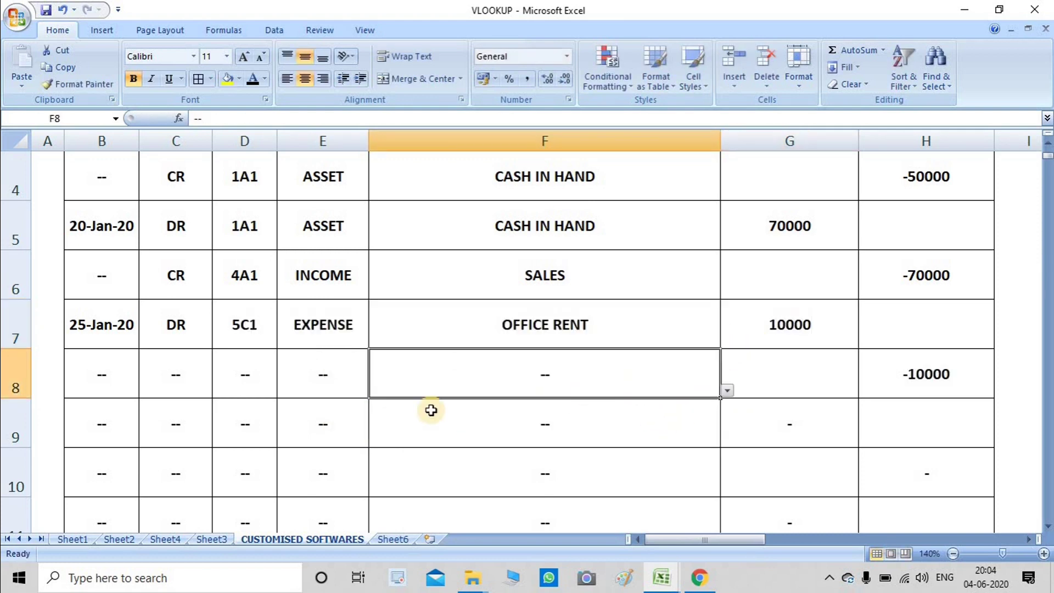
- Mark row 8 as CR from FED BANK -100101 CURRENT A/C
click(191, 367)
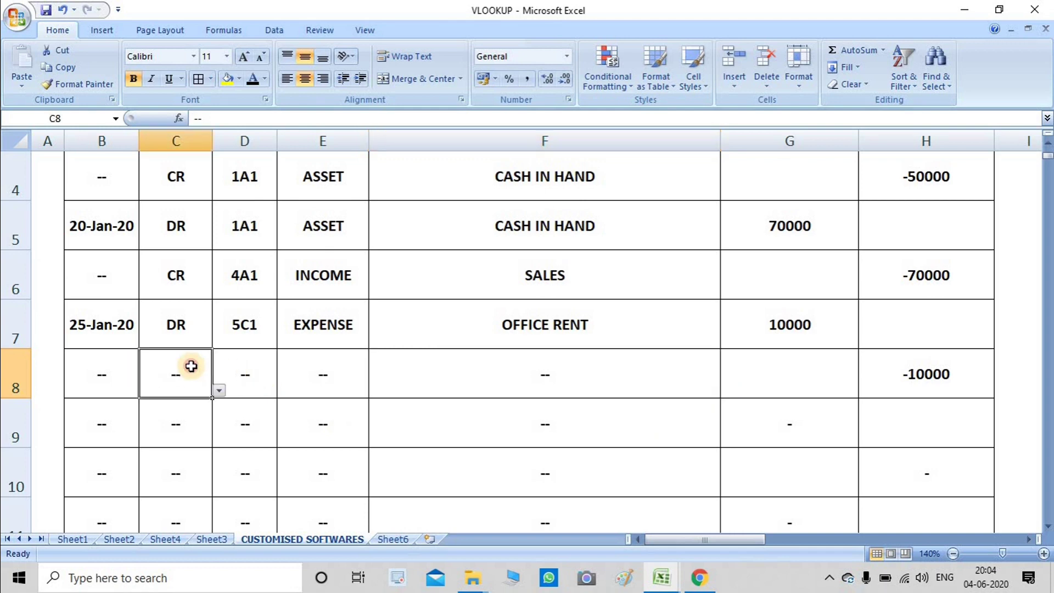
click(217, 391)
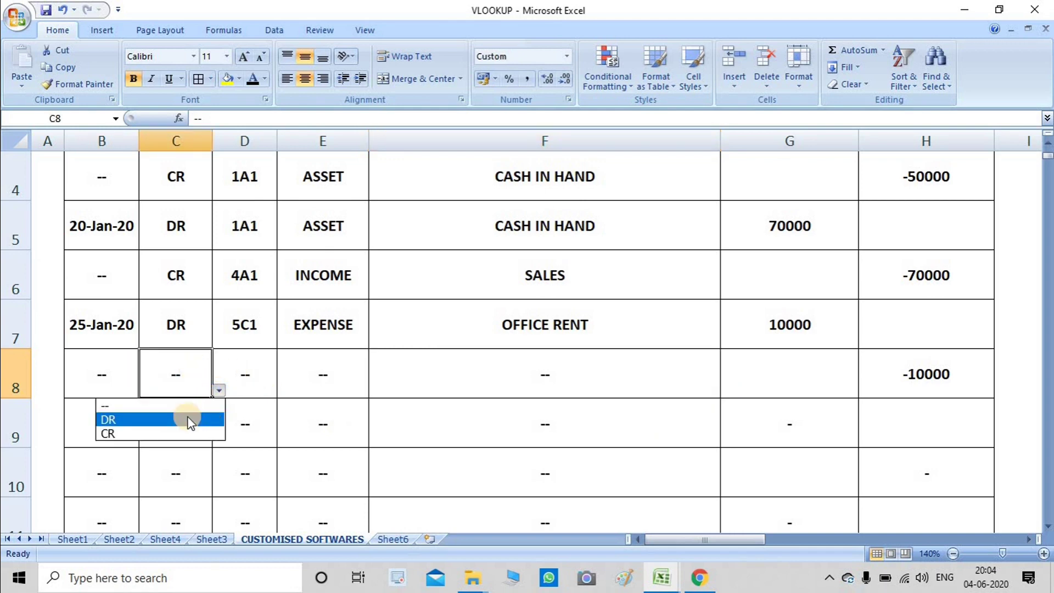
click(184, 434)
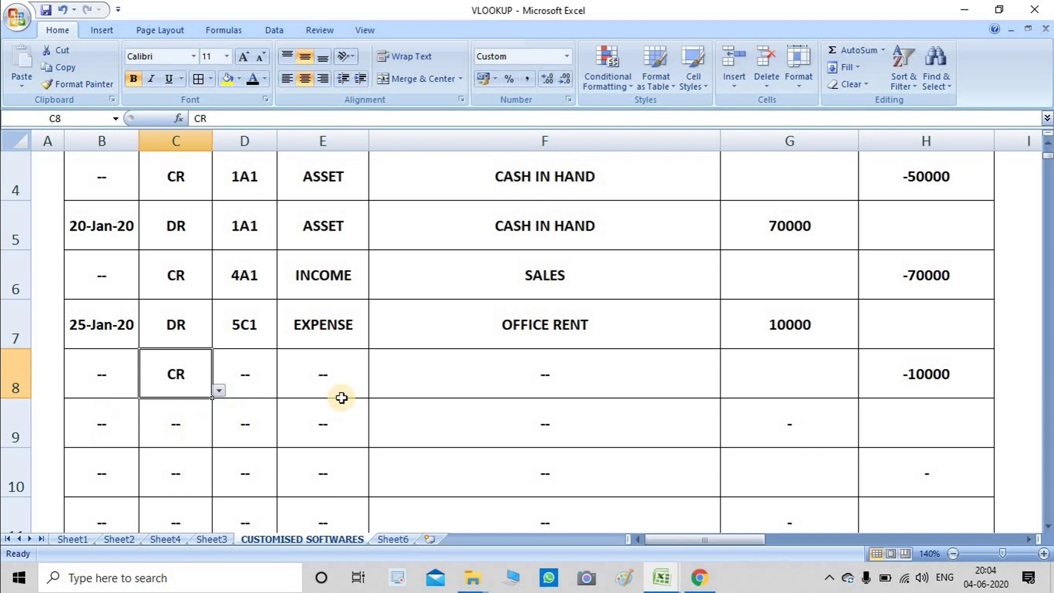
click(497, 381)
click(729, 390)
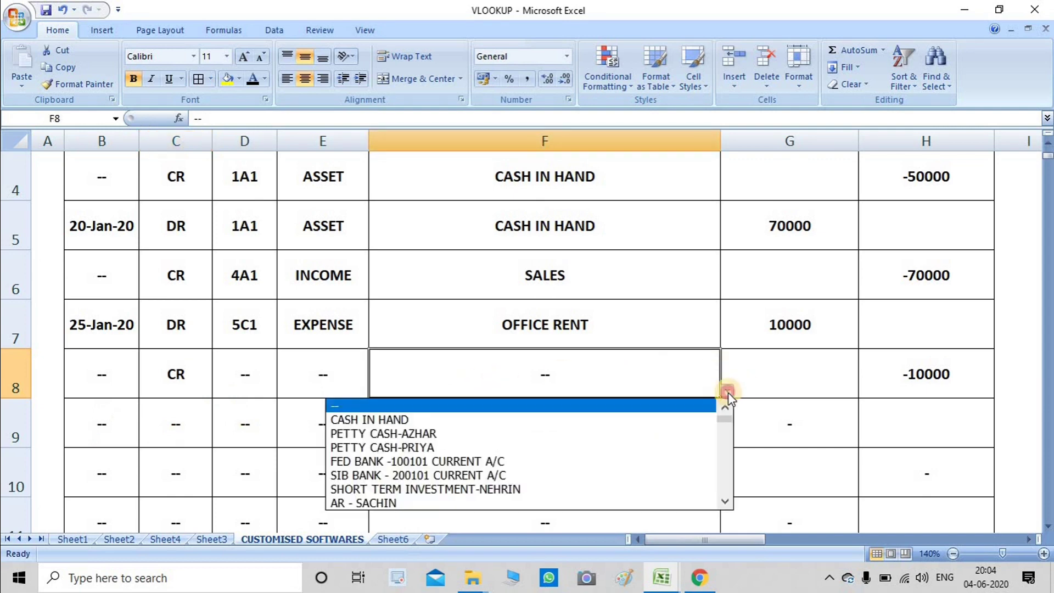
click(584, 461)
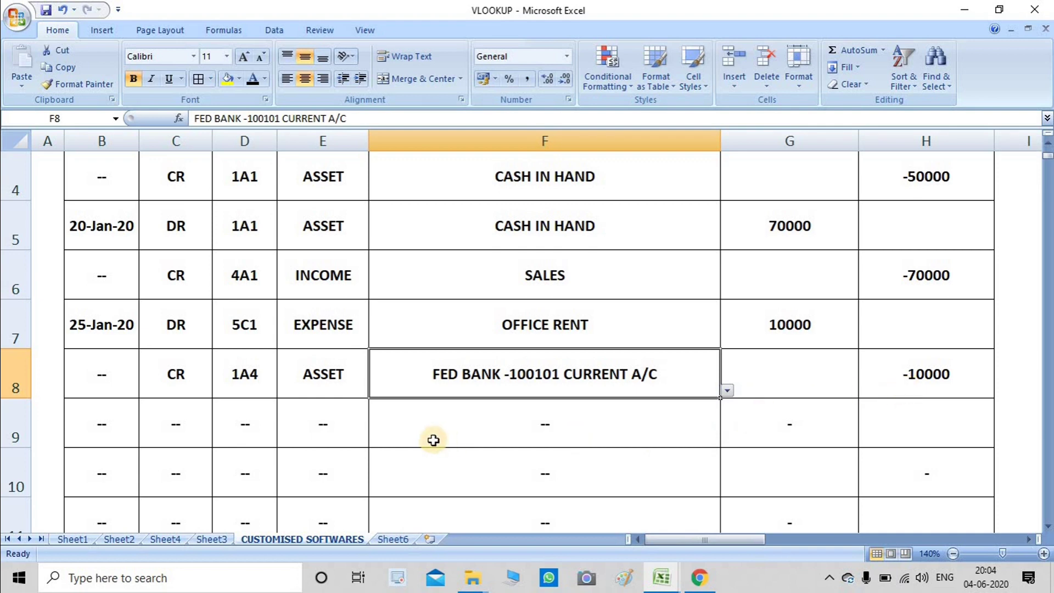
click(107, 427)
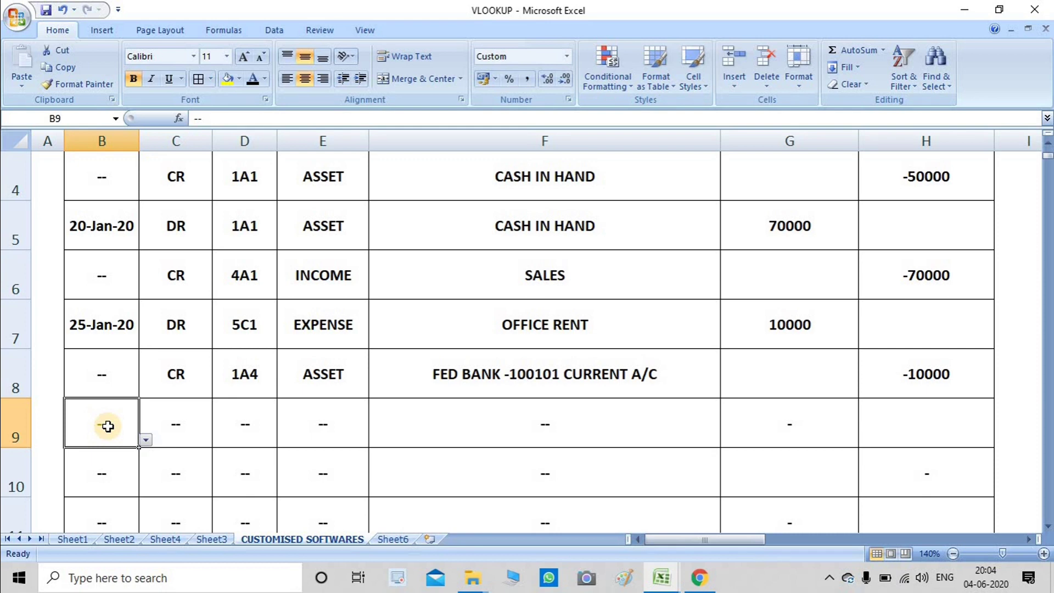
- Set row 9's date to 30-Jan-20 and its mode to DR
click(145, 439)
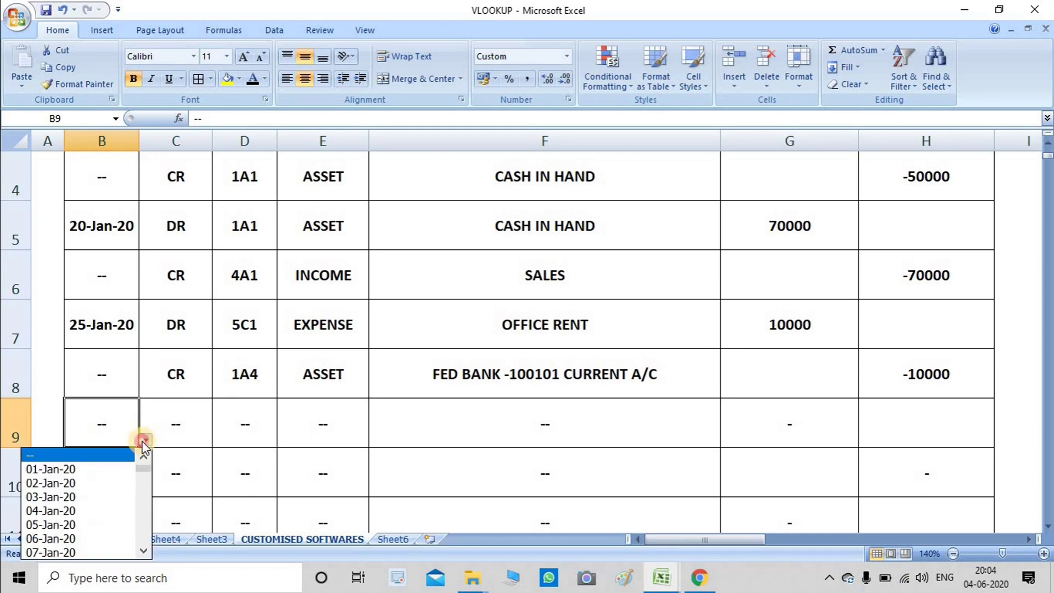
drag(148, 476, 144, 494)
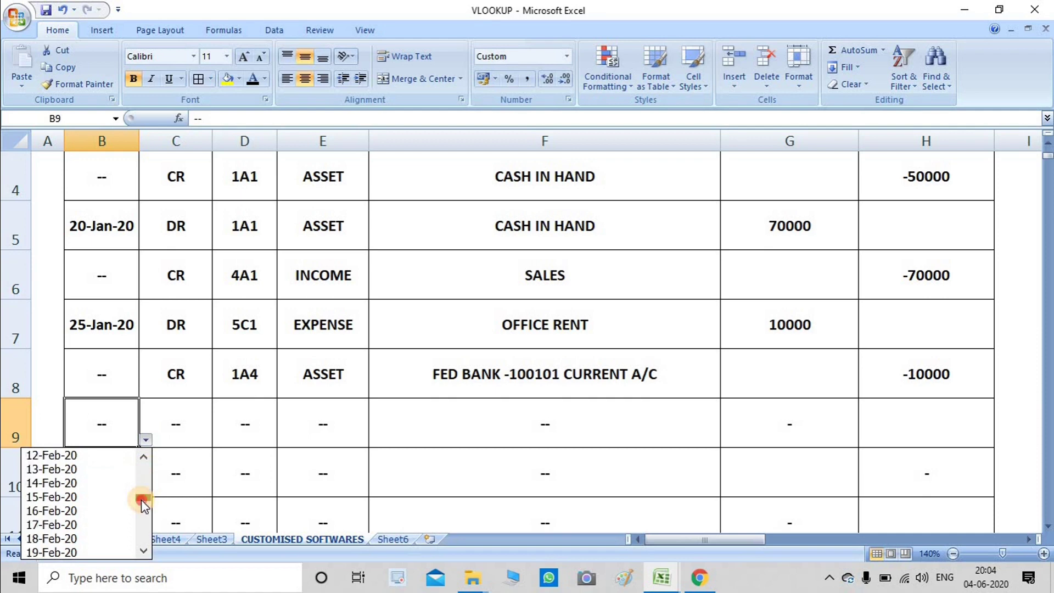
click(105, 497)
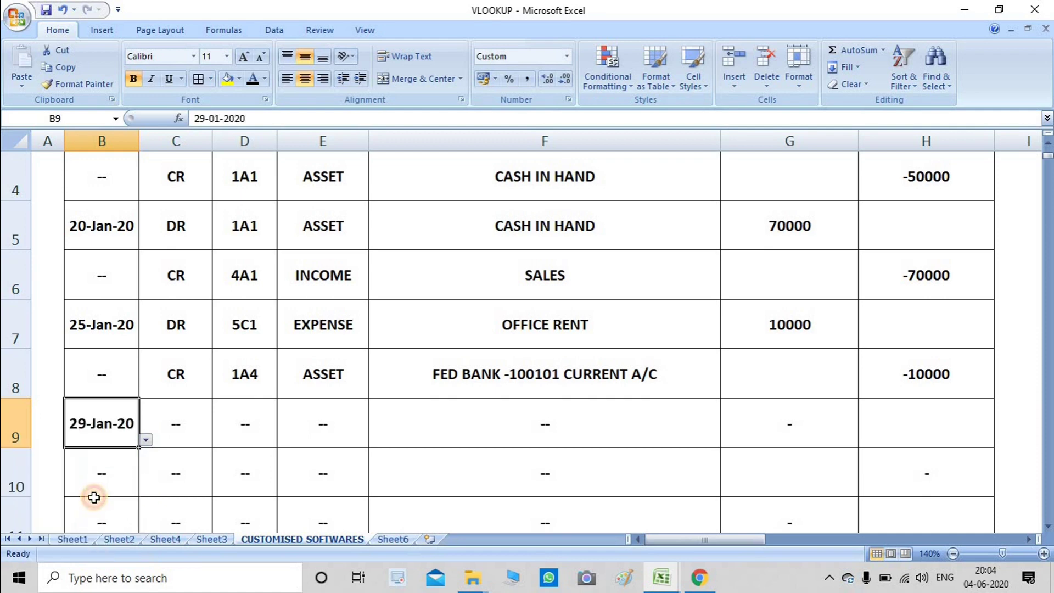
click(145, 442)
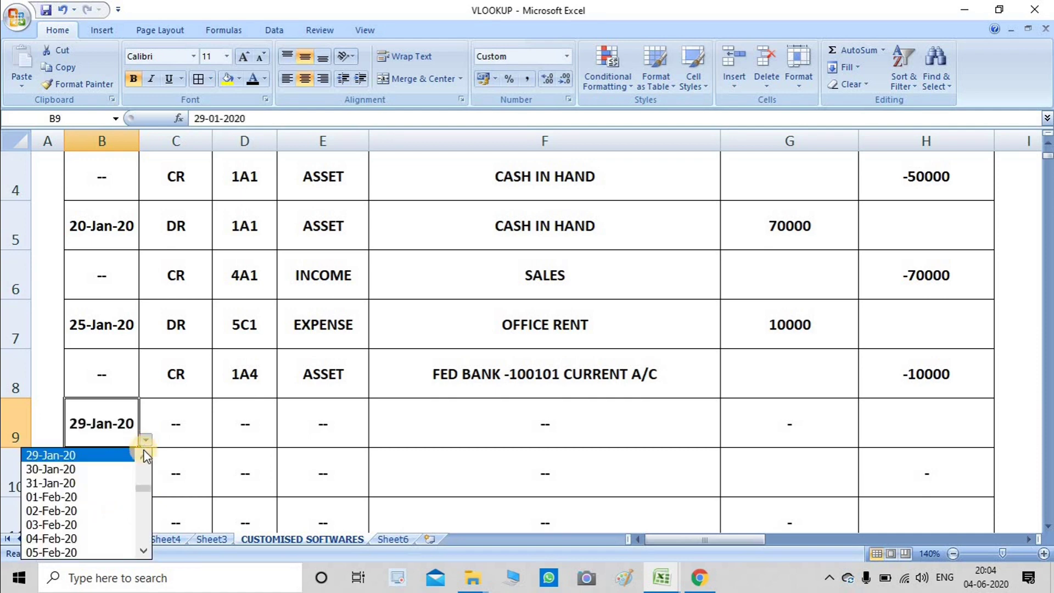
click(116, 469)
click(184, 422)
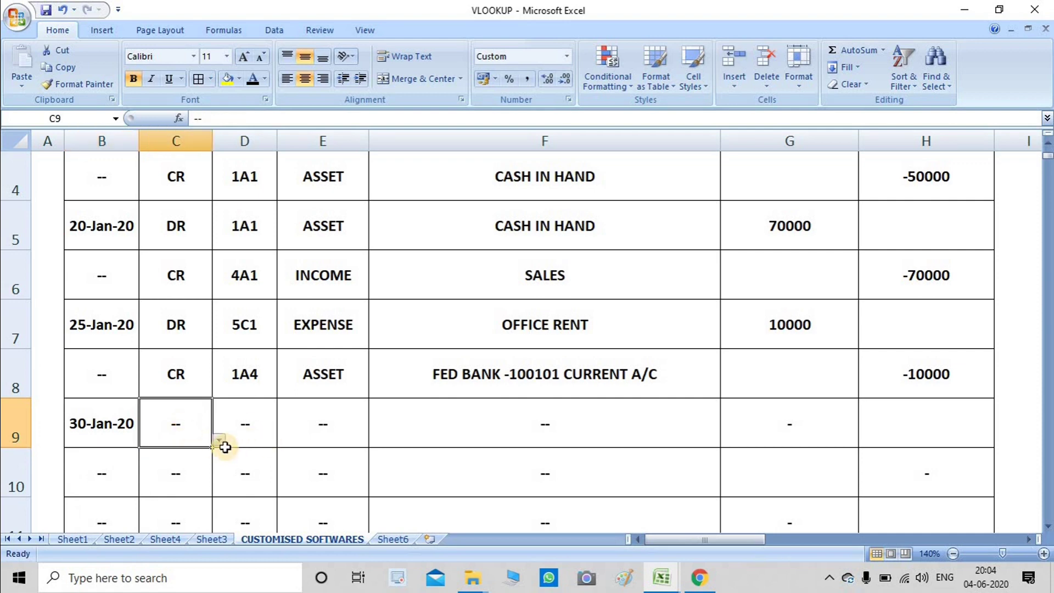
click(219, 443)
click(189, 434)
click(219, 440)
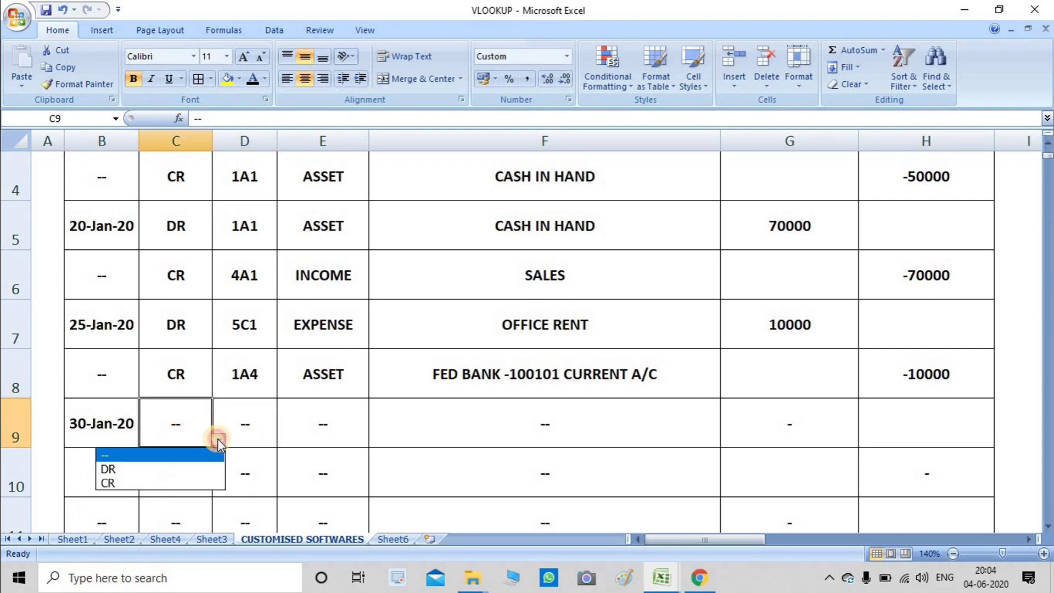
click(190, 469)
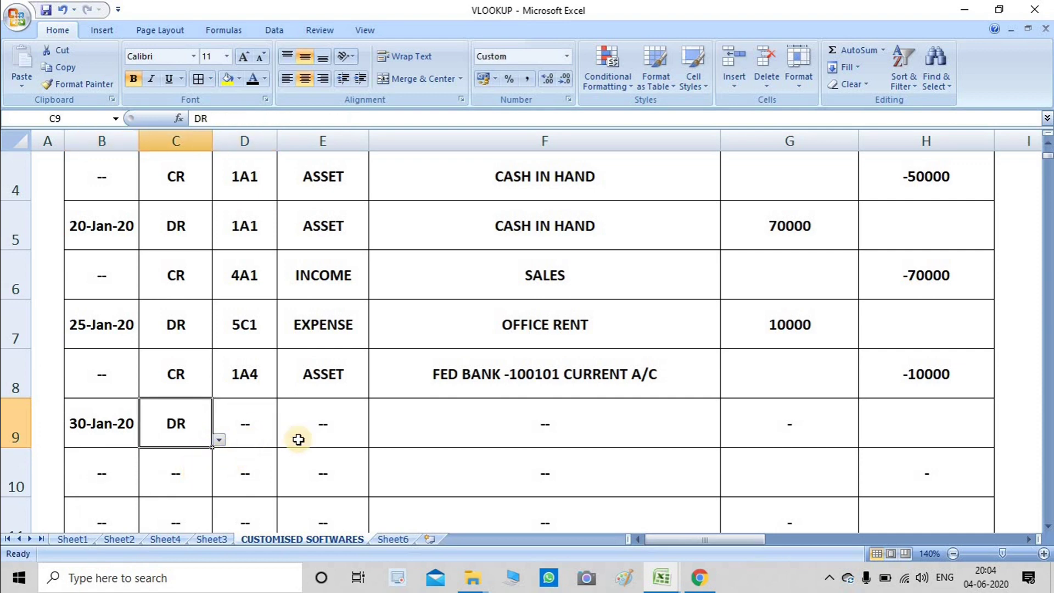
- Make row 9's ledger COURIER CHARGE with a 3000 debit amount
click(464, 434)
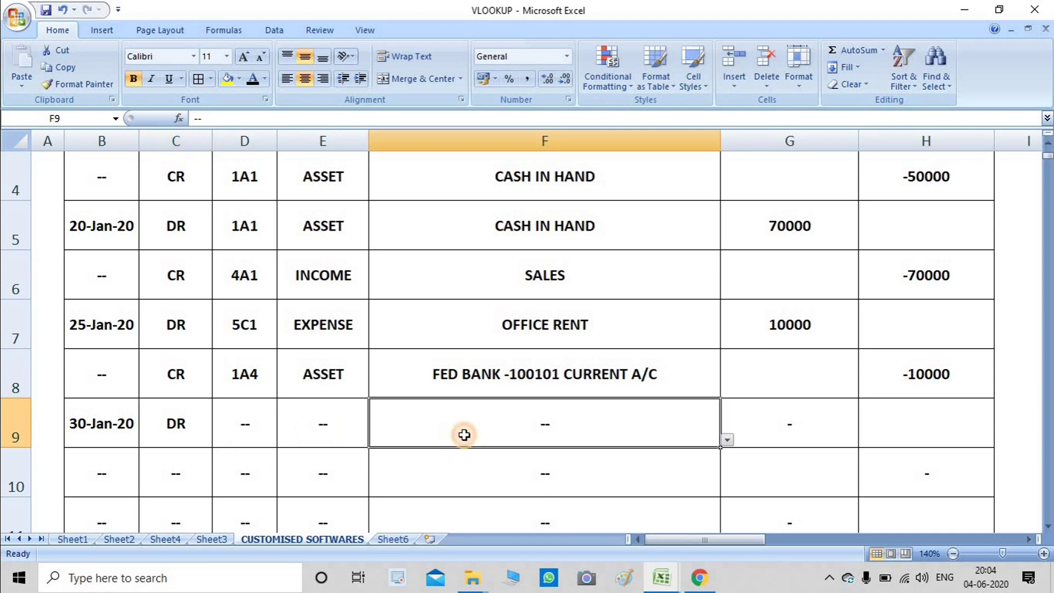
click(727, 440)
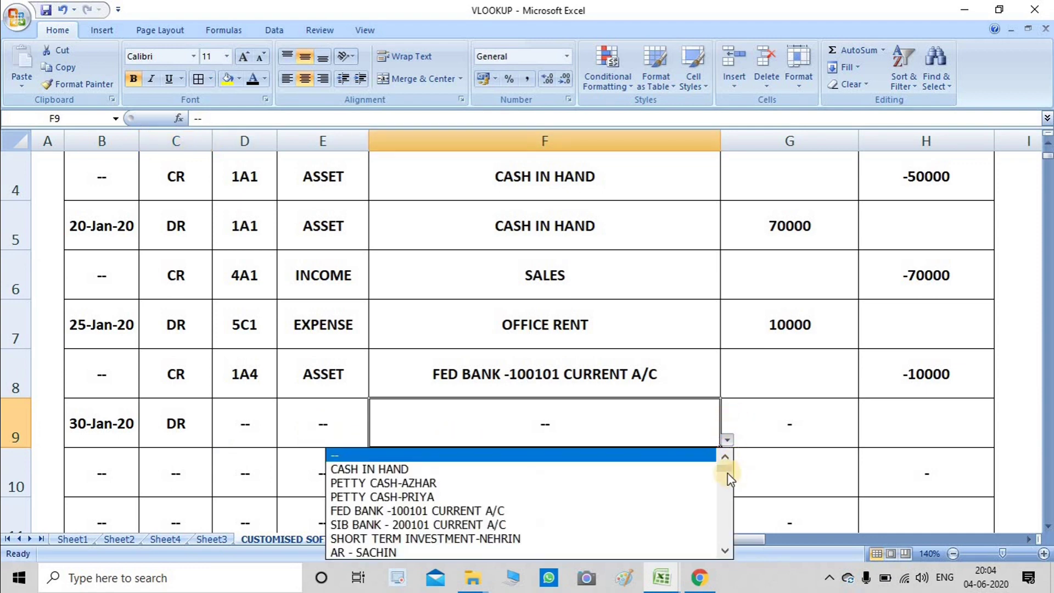
mouse_move(725, 469)
mouse_down()
mouse_move(725, 550)
mouse_move(722, 524)
mouse_up()
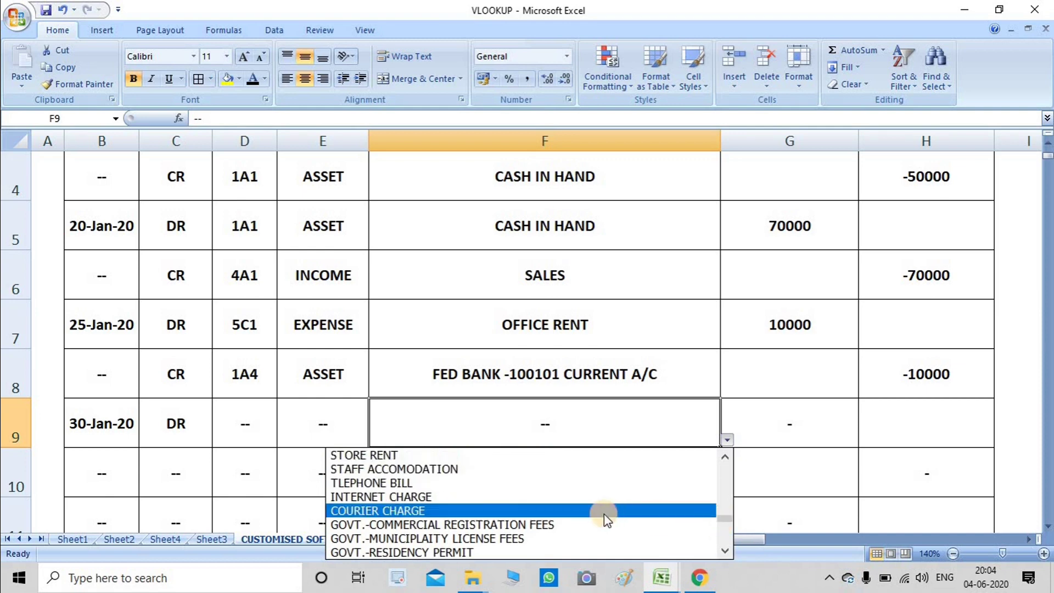
click(447, 511)
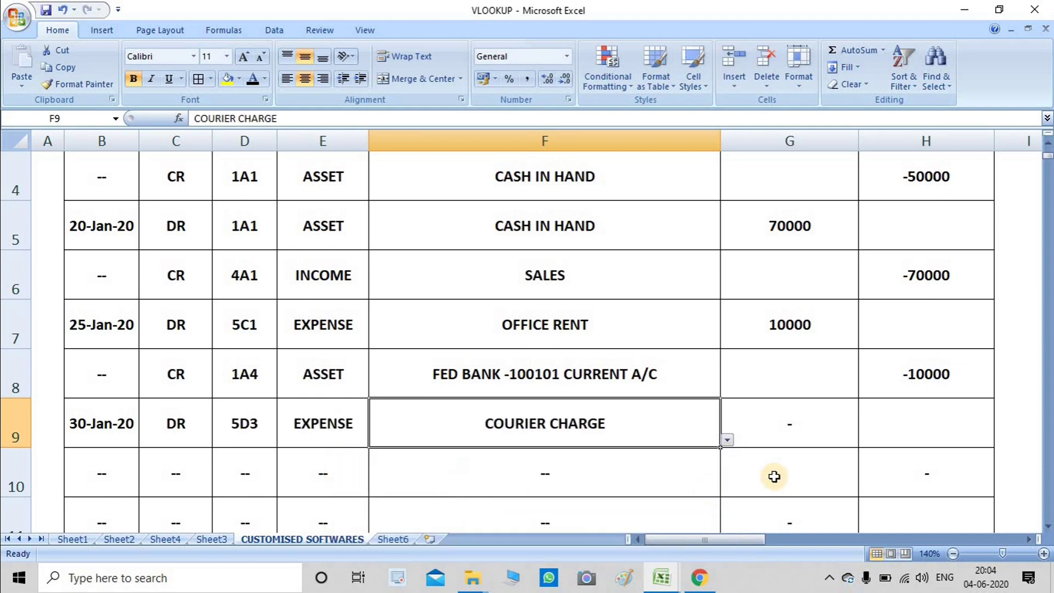
click(775, 431)
text(300)
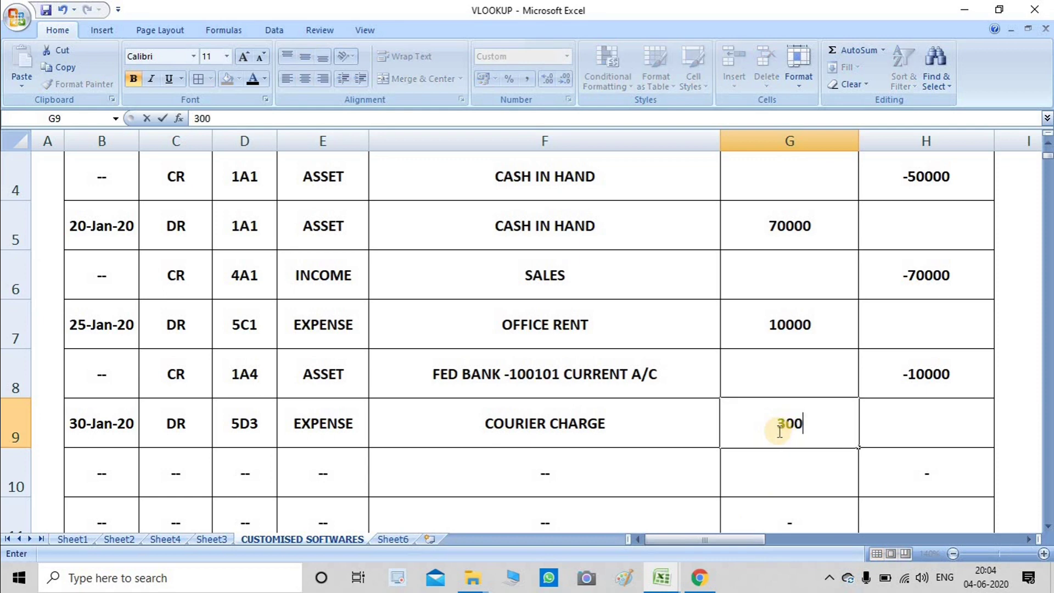
text(0)
click(567, 464)
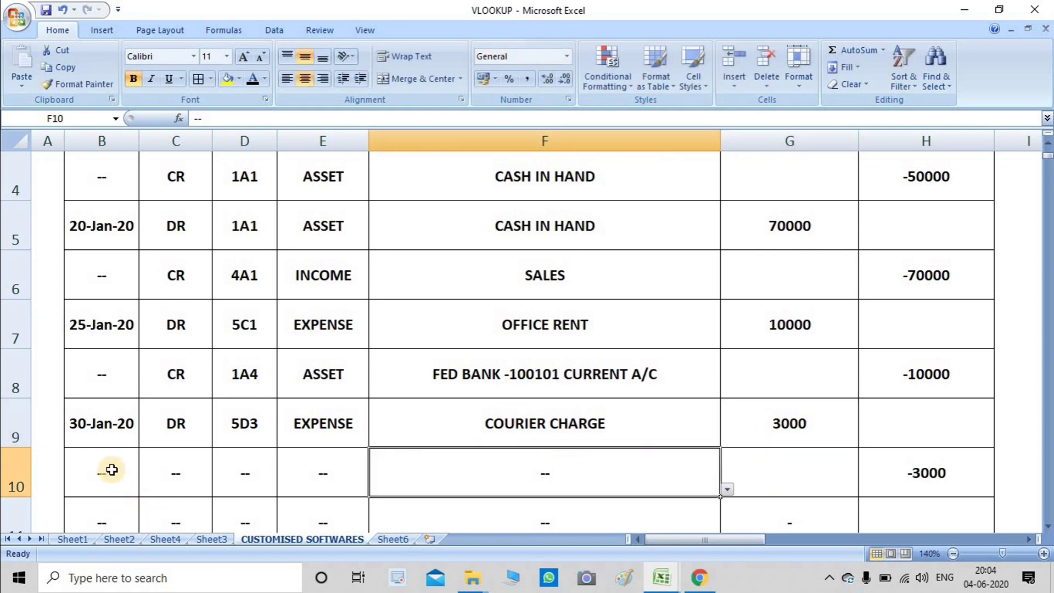
- Mark row 10 as CR from the petty cash account coded 1A2
click(184, 475)
click(216, 491)
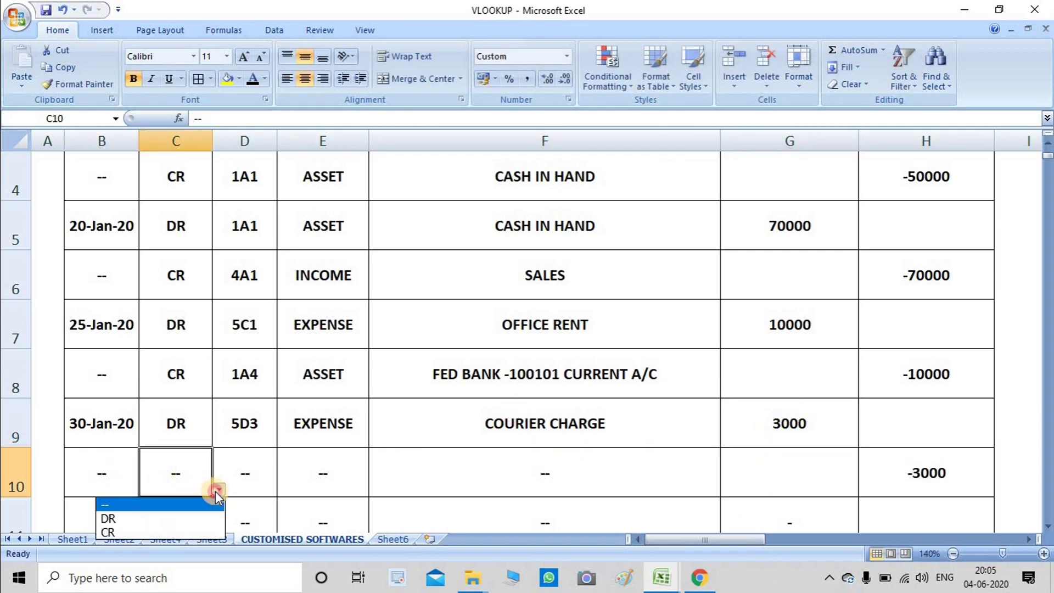
click(181, 530)
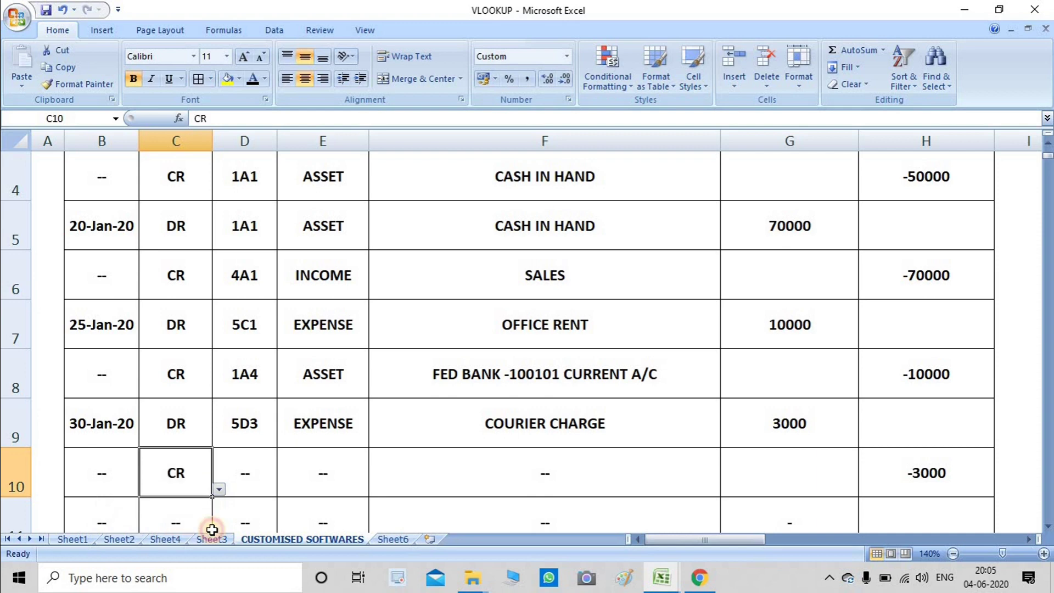
click(494, 473)
click(736, 489)
click(648, 483)
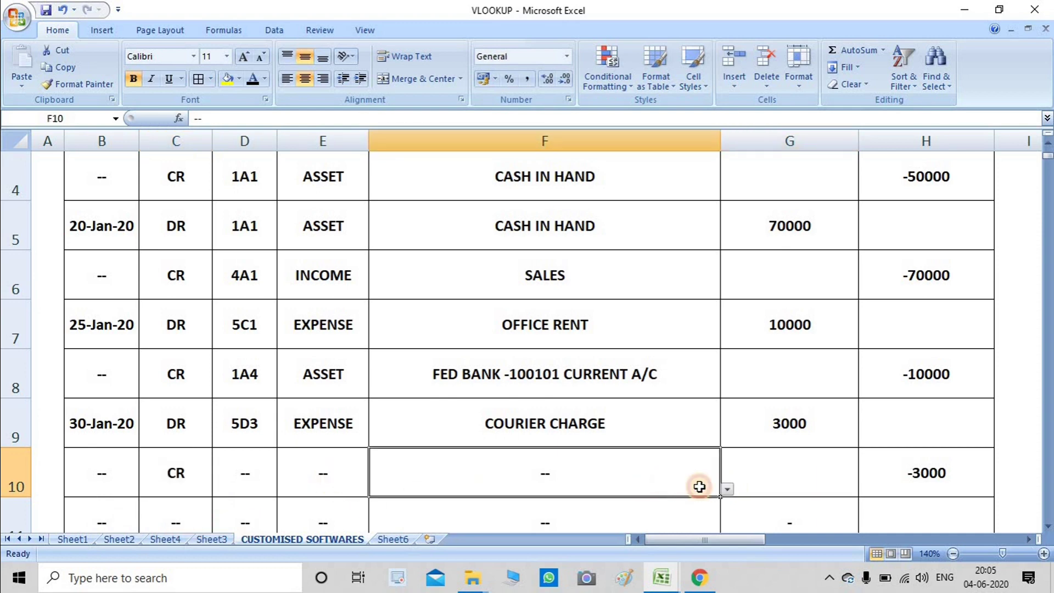
click(728, 491)
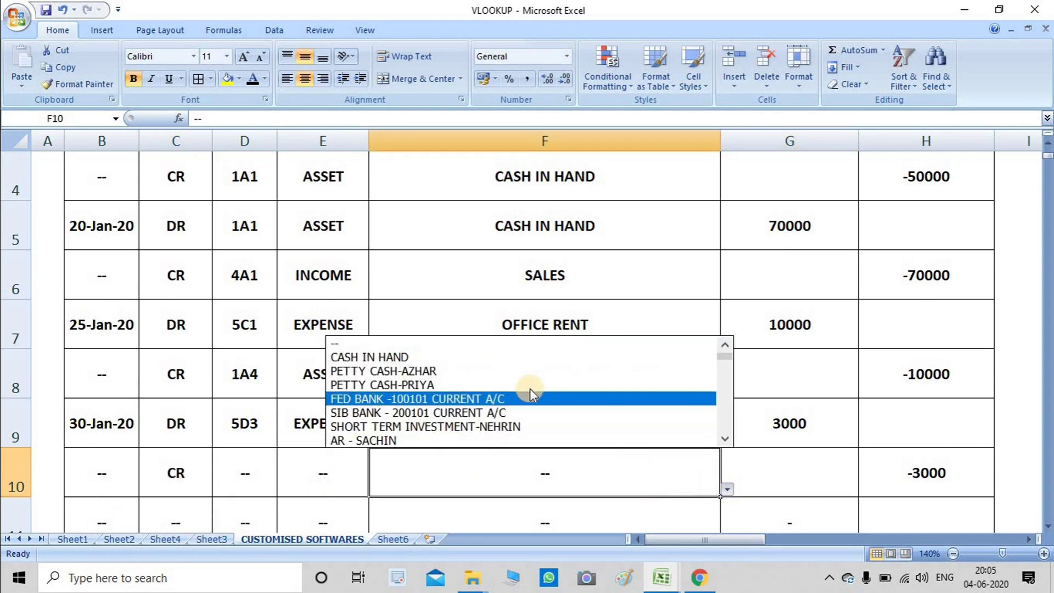
click(491, 373)
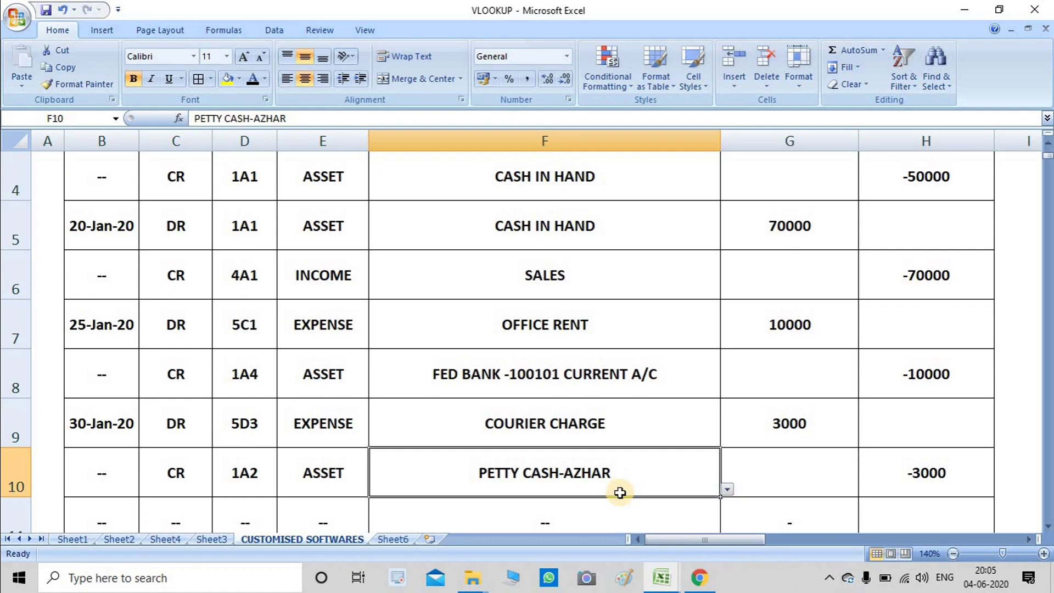
- Select the journal table from its headers and turn on Filter from Sort & Filter
scroll(620, 493, up, 1)
scroll(620, 493, down, 3)
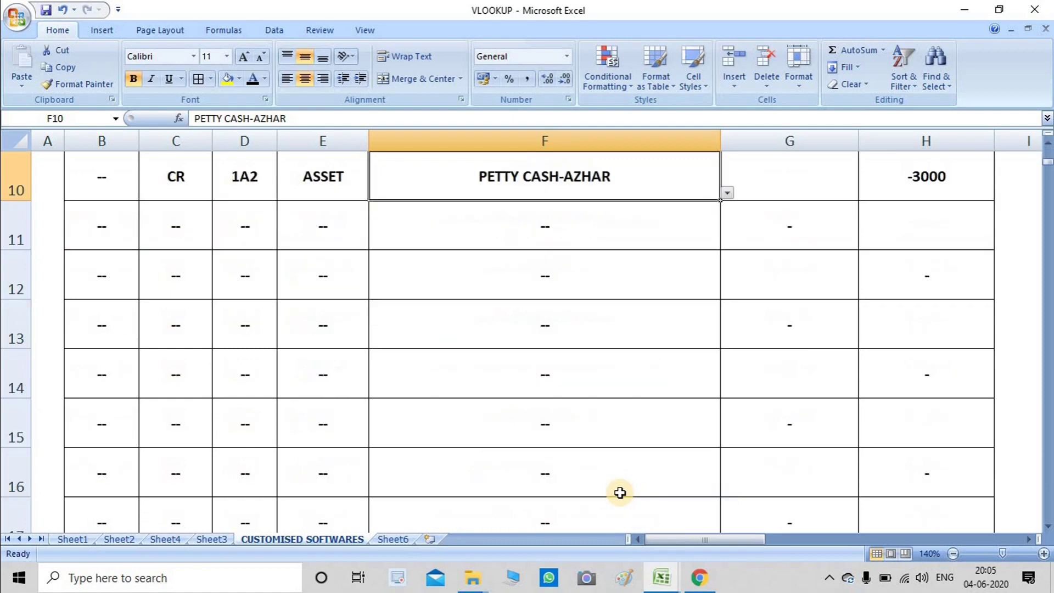
scroll(620, 493, up, 3)
scroll(620, 493, down, 5)
scroll(617, 493, up, 5)
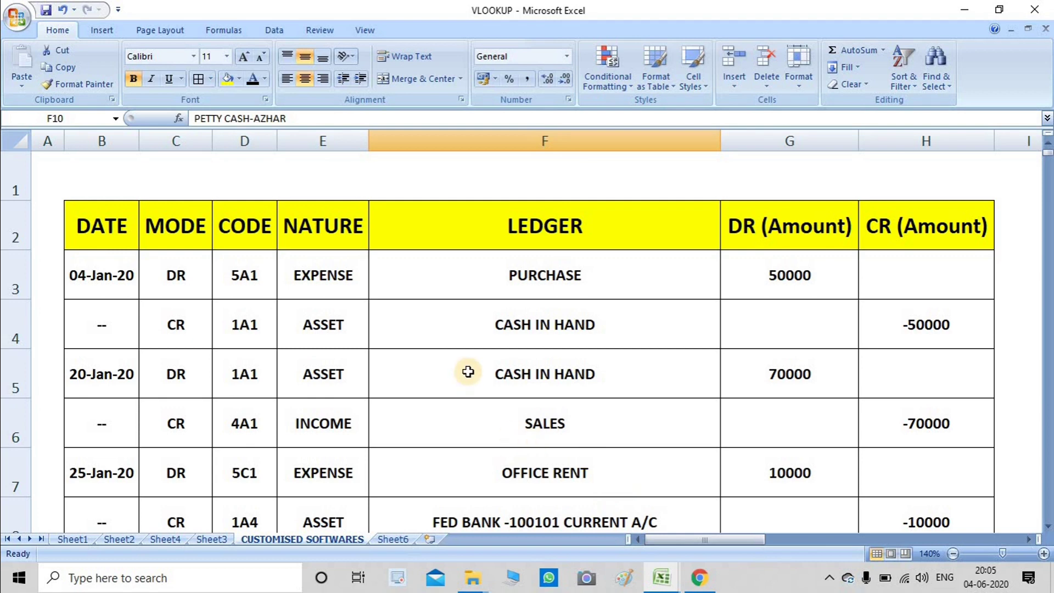
scroll(467, 372, down, 1)
scroll(468, 372, up, 1)
scroll(467, 372, down, 1)
scroll(467, 372, up, 1)
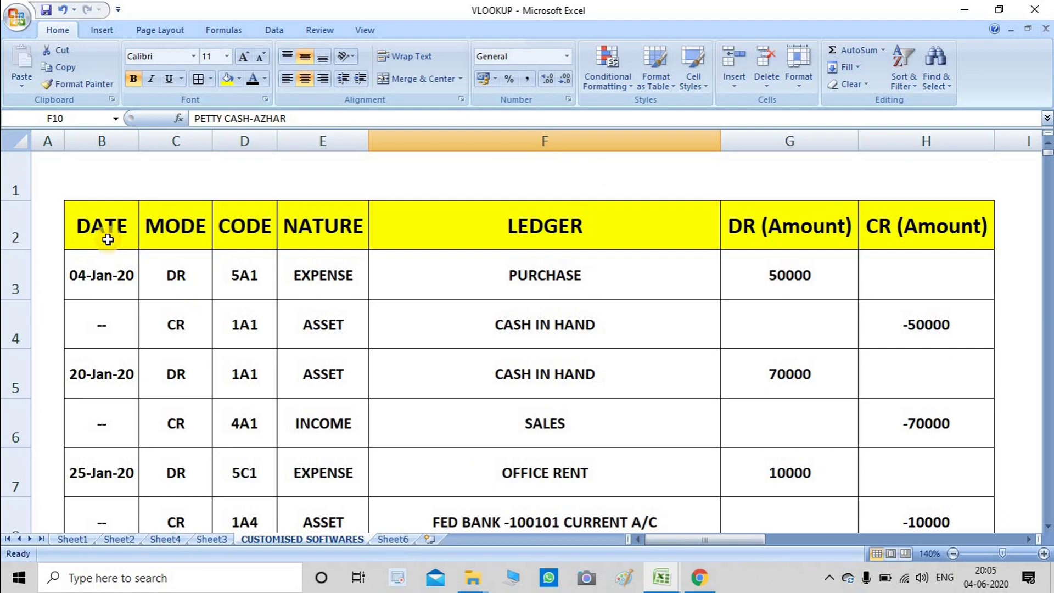
mouse_move(104, 240)
mouse_down()
mouse_move(896, 366)
mouse_move(894, 351)
mouse_up()
scroll(657, 362, up, 2)
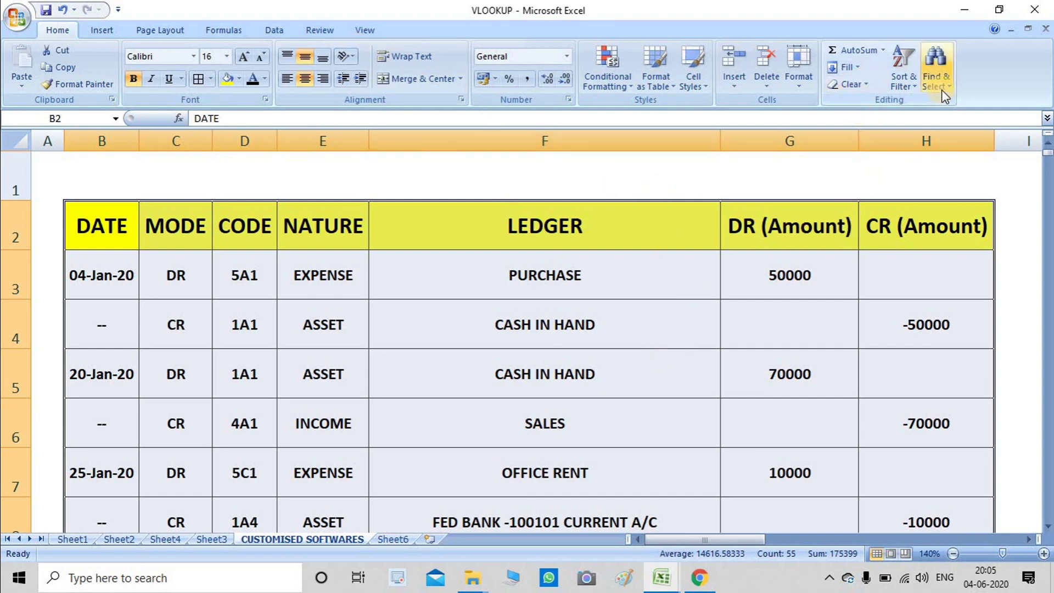
click(914, 91)
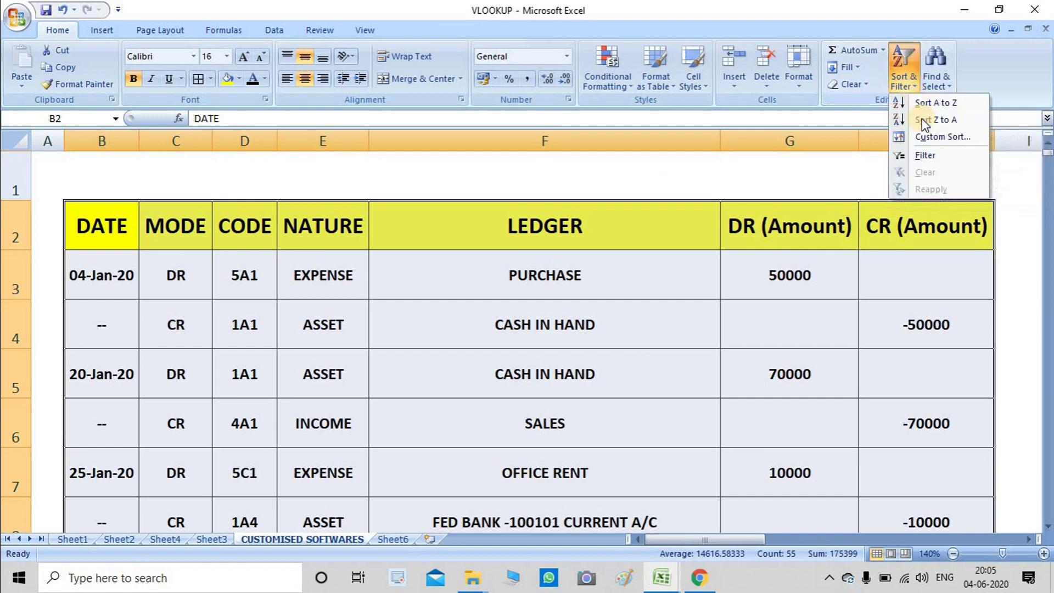
click(934, 156)
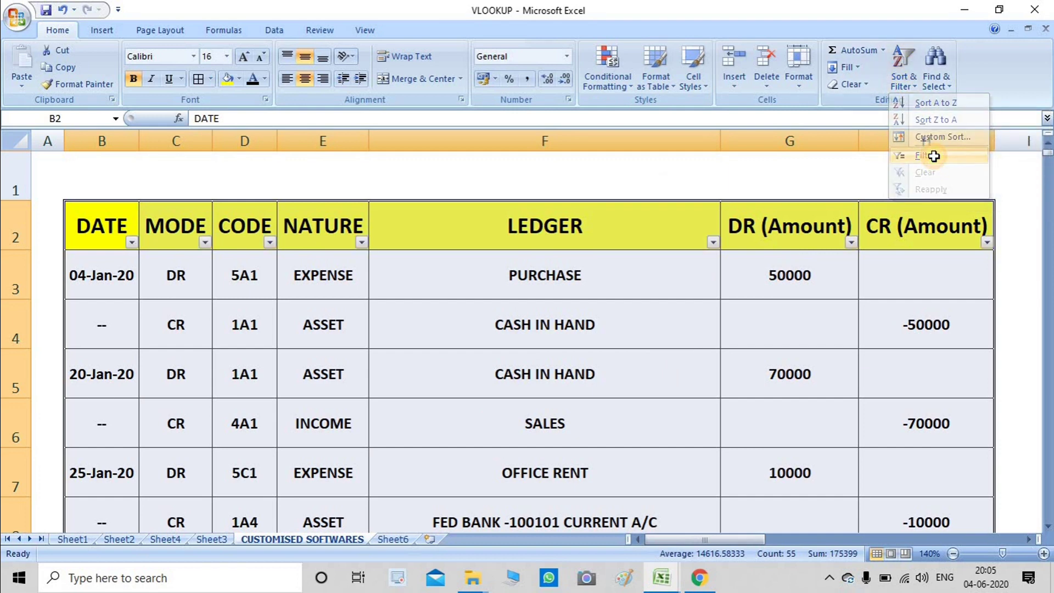
click(510, 294)
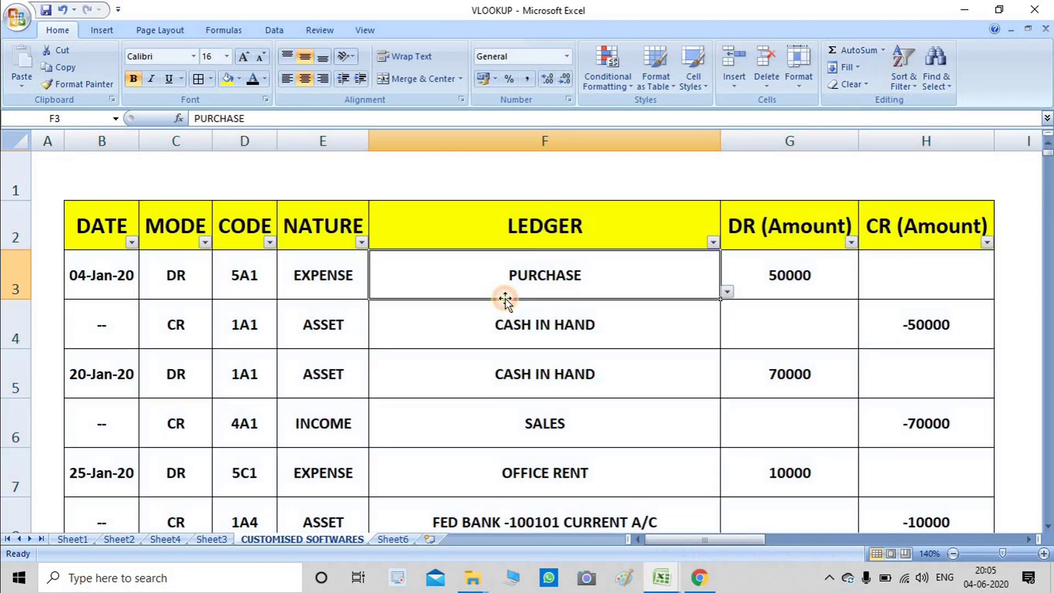
- Filter the NATURE column to show only EXPENSE and INCOME
click(361, 243)
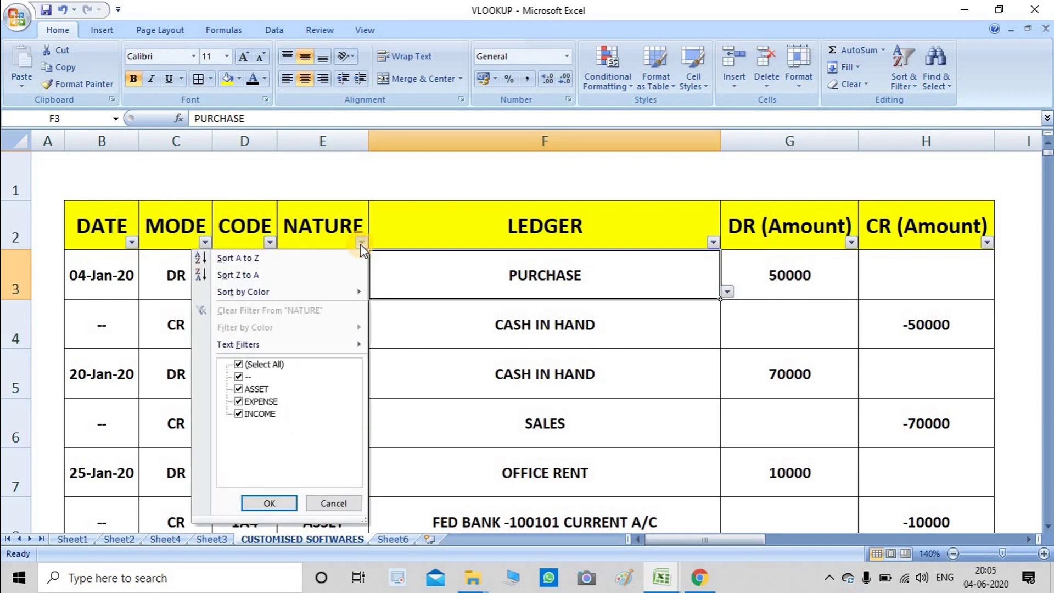
click(239, 365)
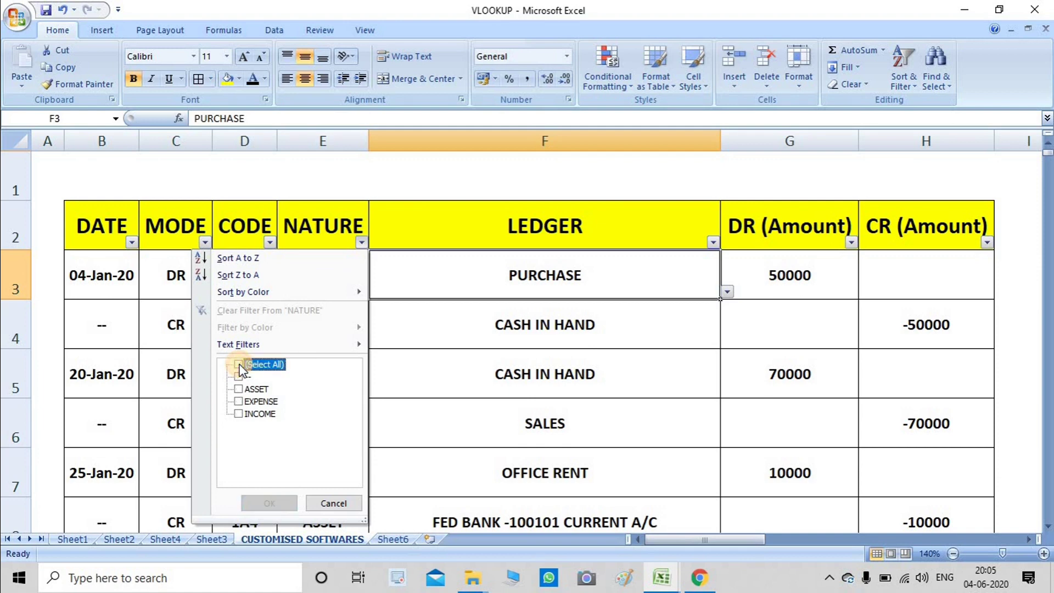
click(238, 402)
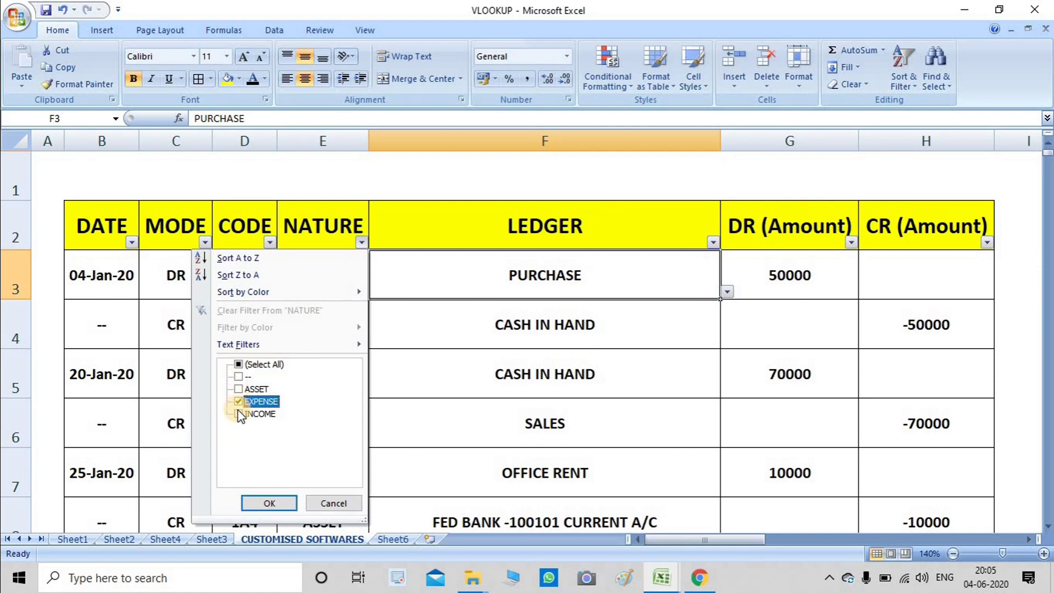
click(238, 415)
click(265, 503)
click(521, 489)
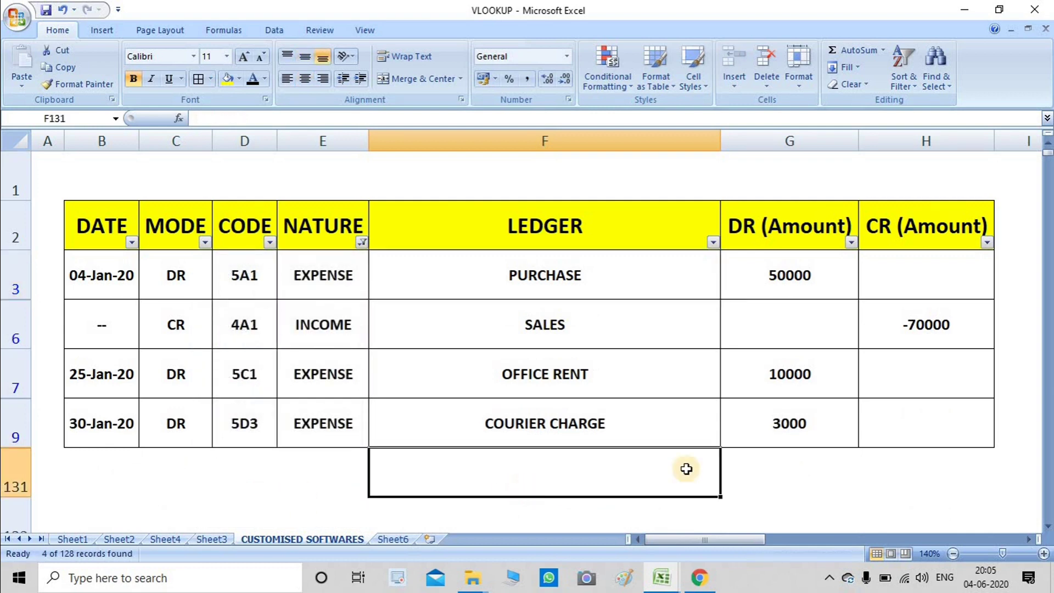
drag(791, 277, 808, 418)
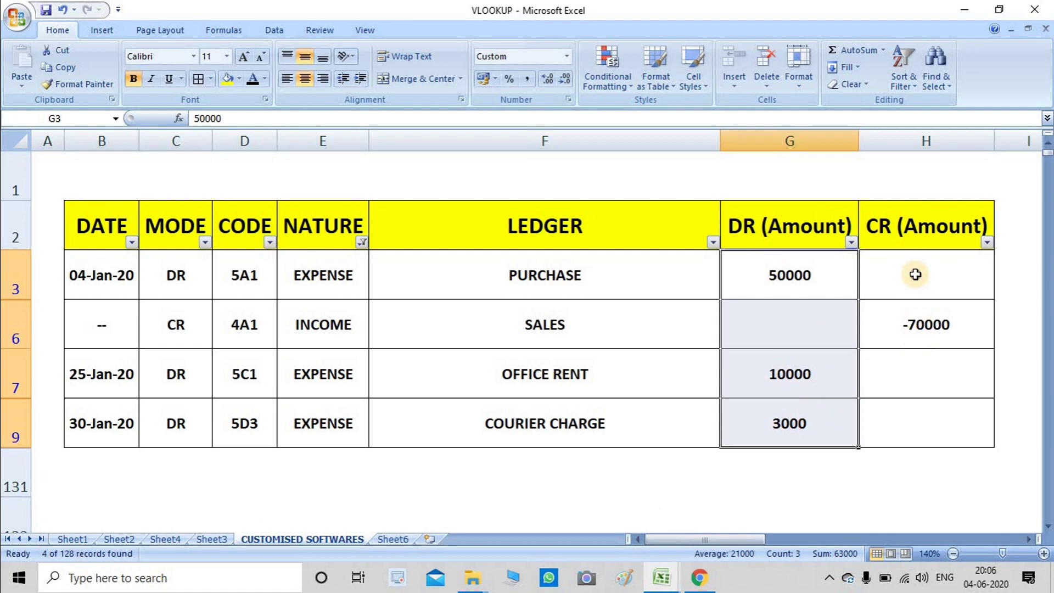
drag(882, 266, 936, 426)
click(920, 482)
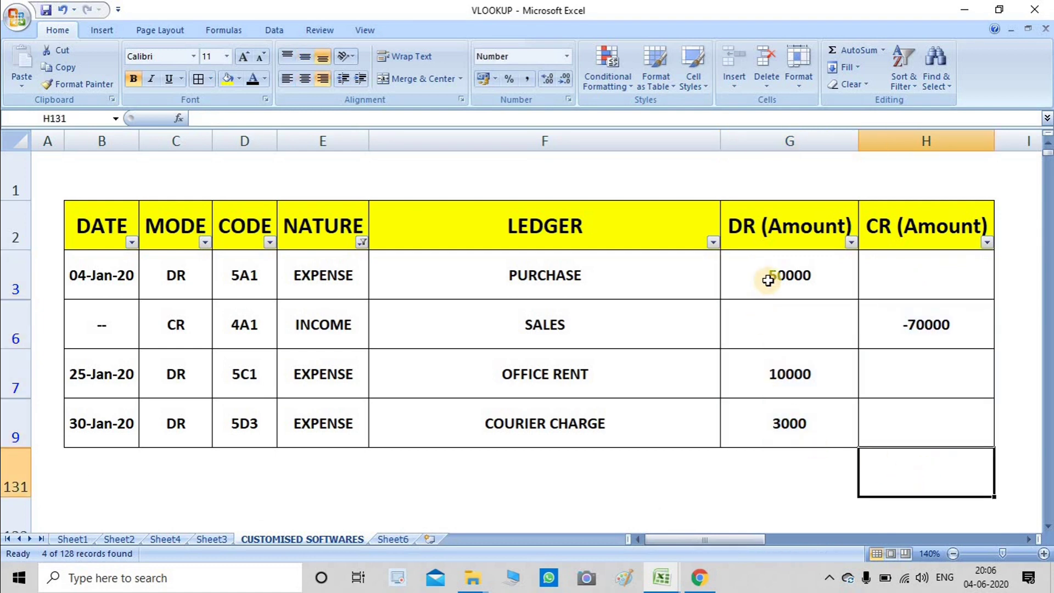
drag(767, 278, 919, 417)
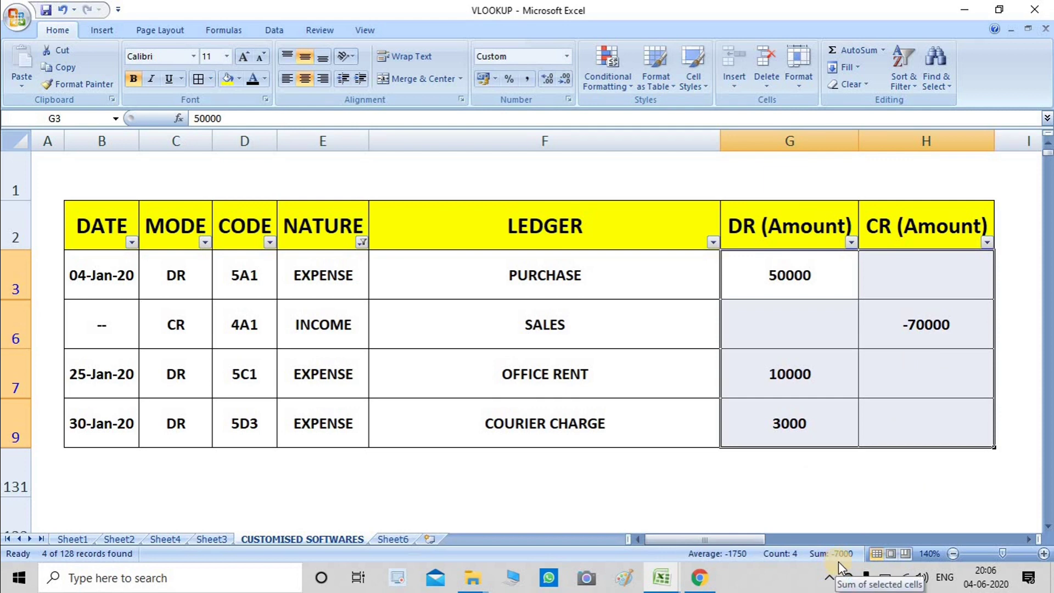
click(847, 487)
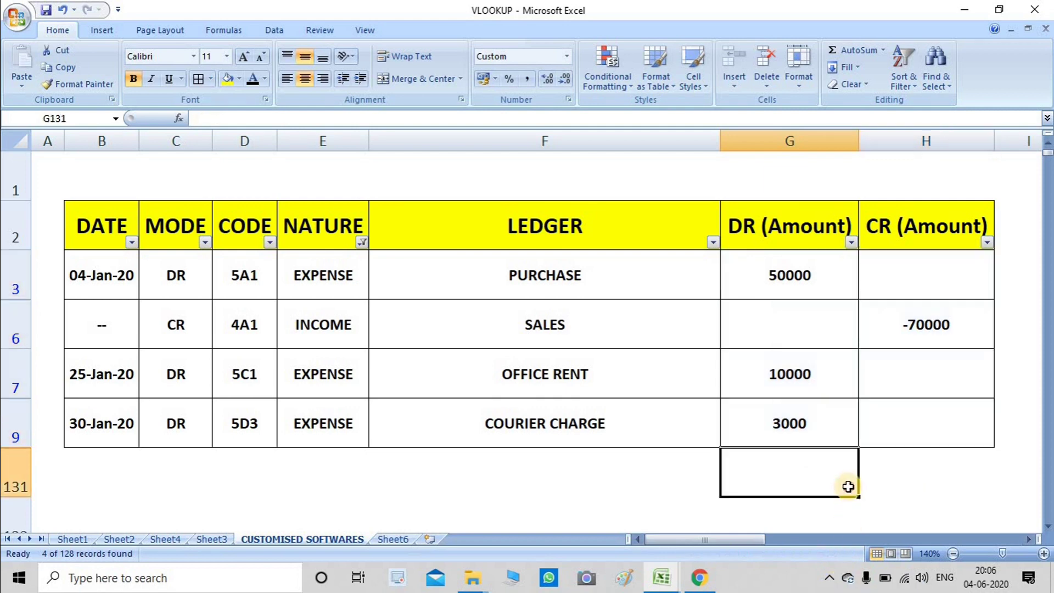
drag(924, 257, 934, 407)
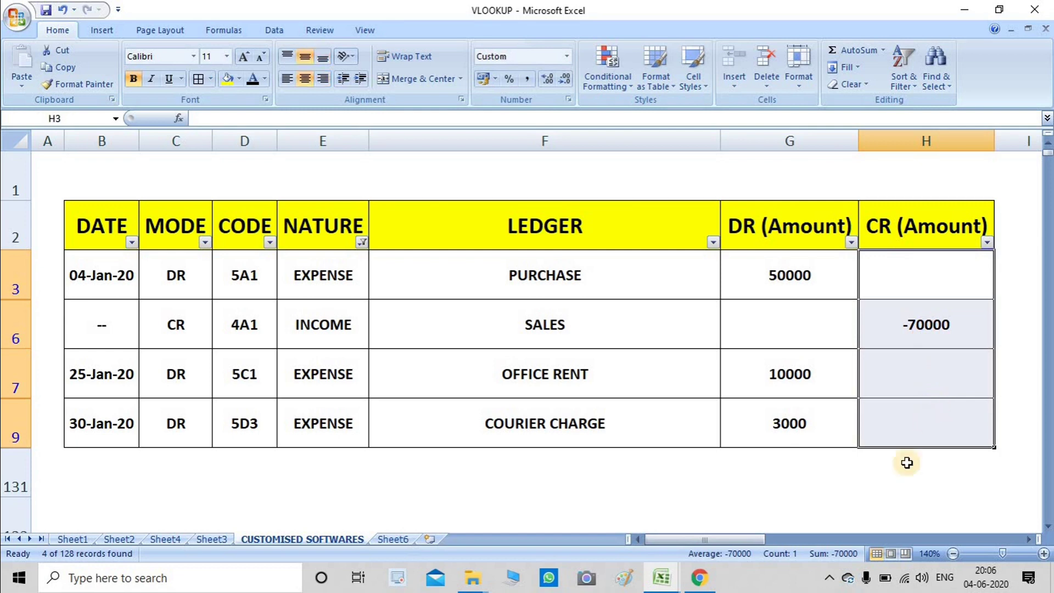
click(897, 491)
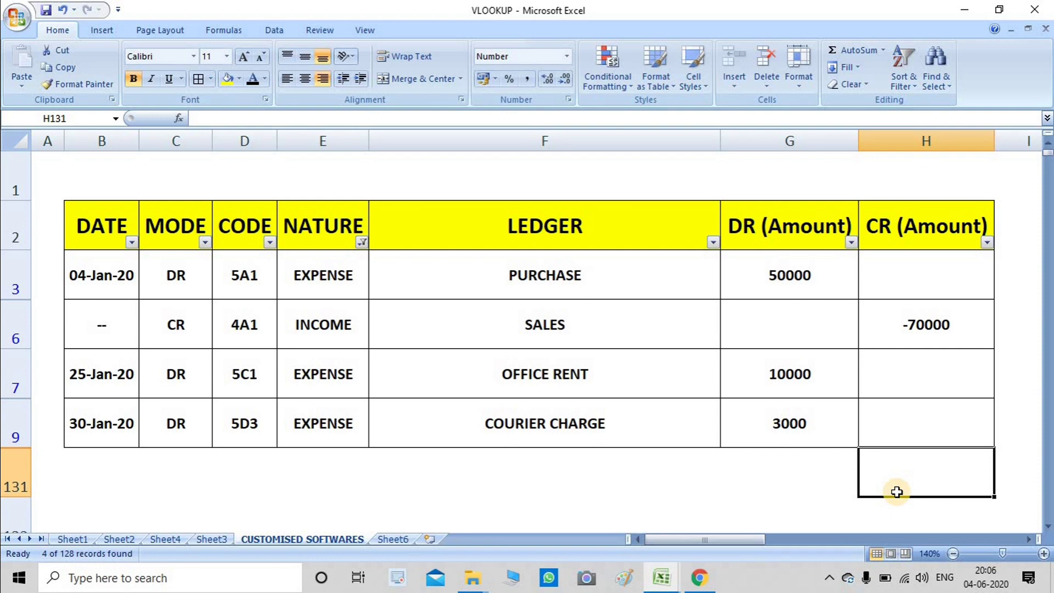
drag(791, 277, 810, 413)
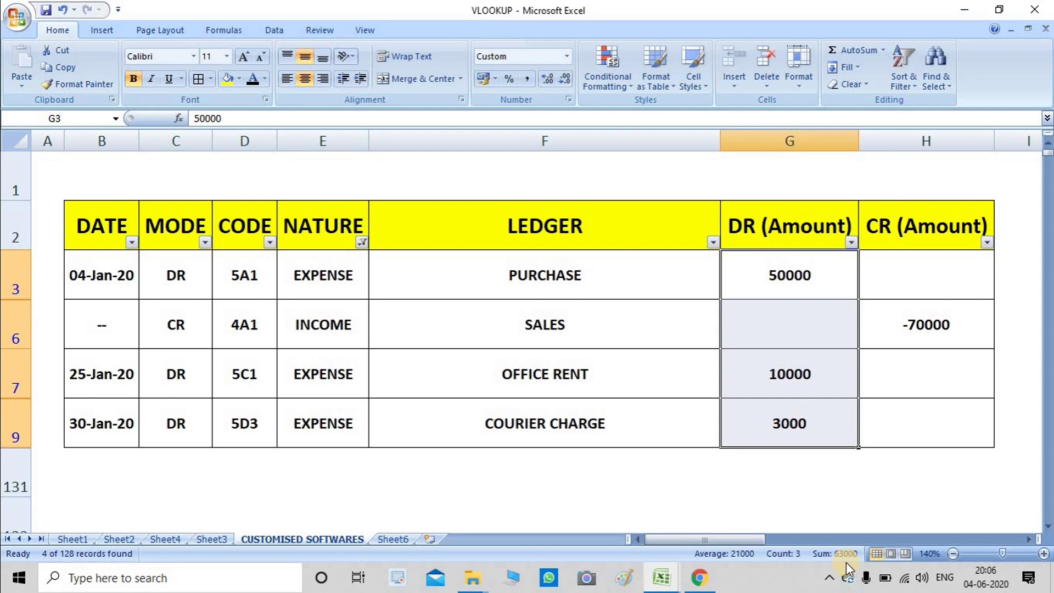
click(912, 319)
mouse_move(793, 276)
mouse_down()
mouse_move(909, 390)
mouse_move(913, 415)
mouse_up()
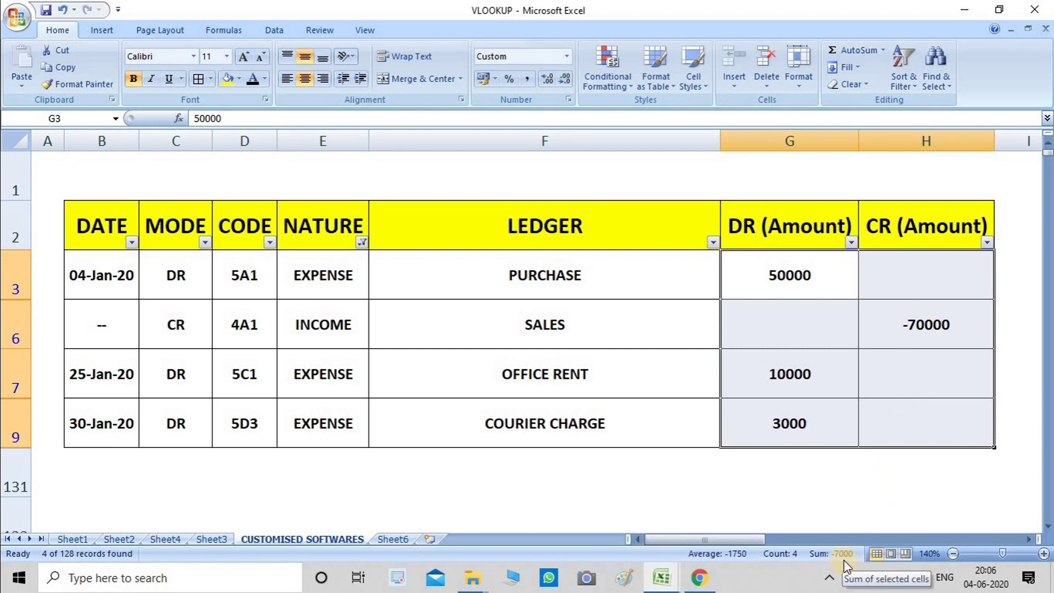
- Clear the NATURE filter so all voucher rows reappear
click(868, 507)
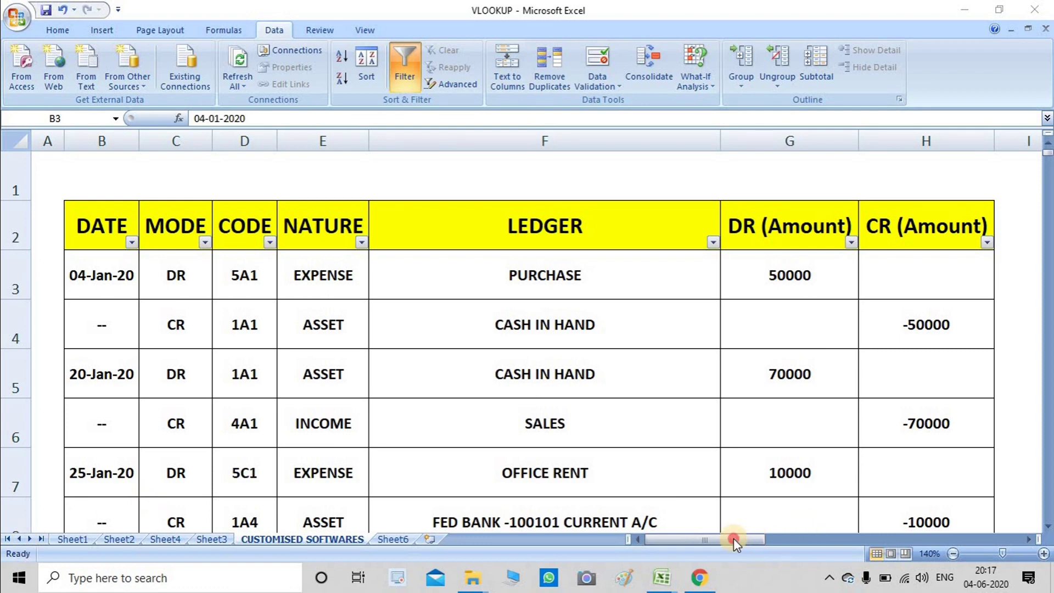
drag(734, 539, 1013, 545)
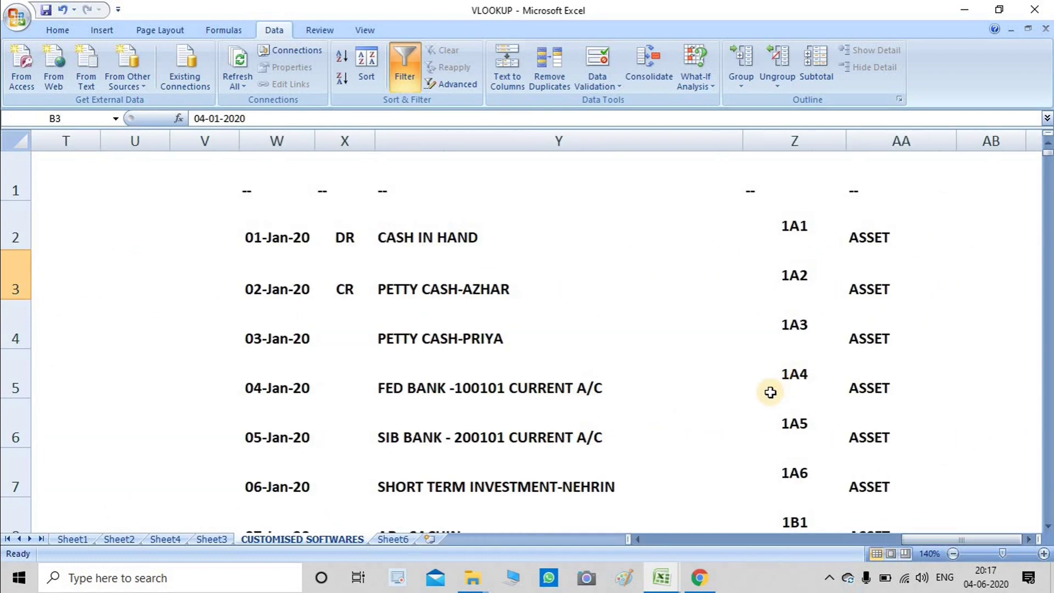
scroll(771, 392, down, 5)
scroll(770, 393, down, 4)
scroll(771, 393, up, 9)
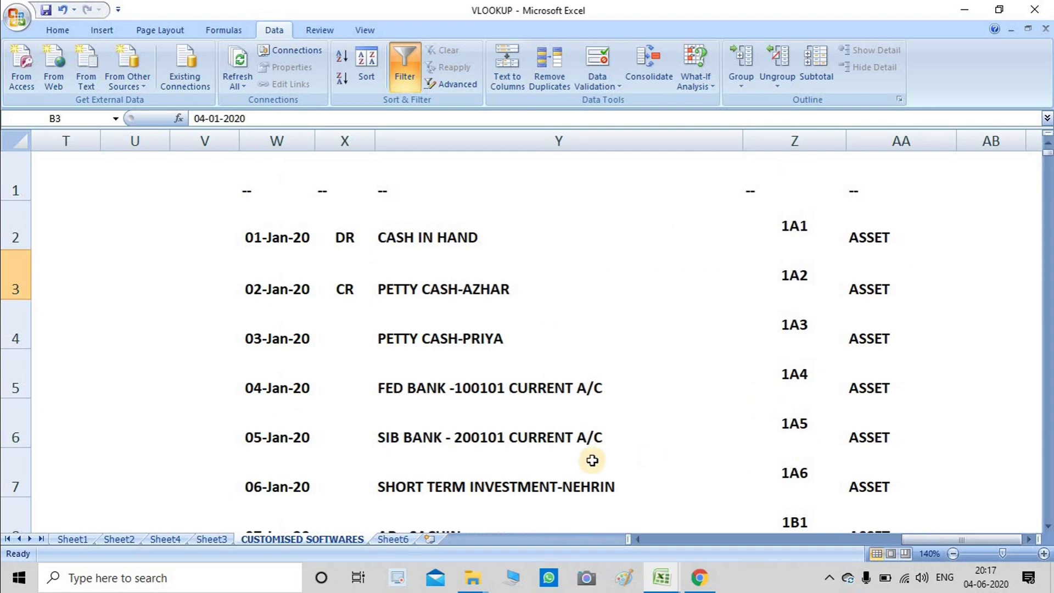
click(262, 246)
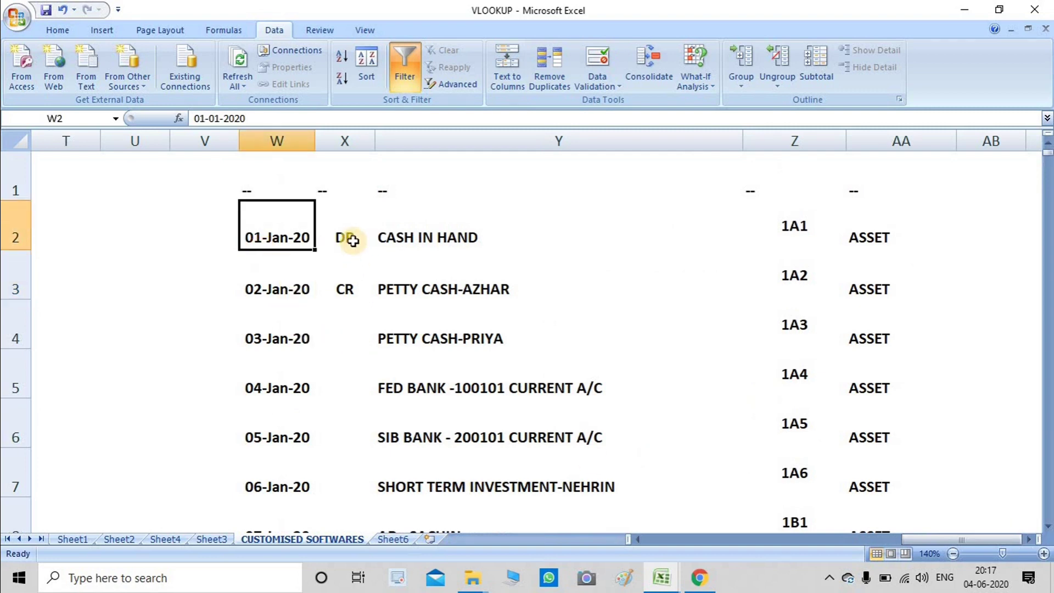
drag(352, 240, 348, 278)
drag(426, 235, 447, 376)
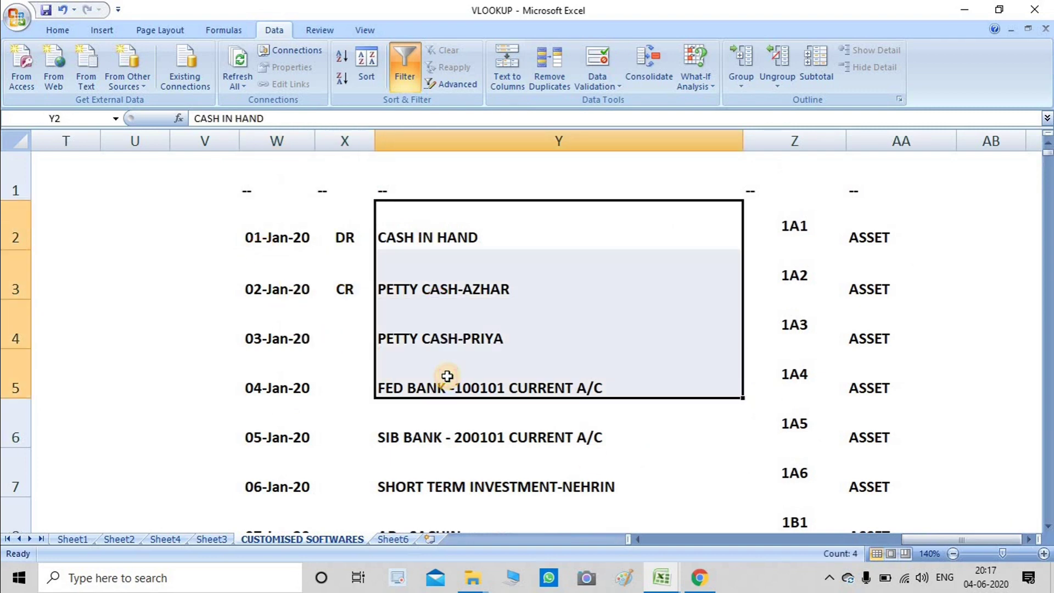
click(509, 241)
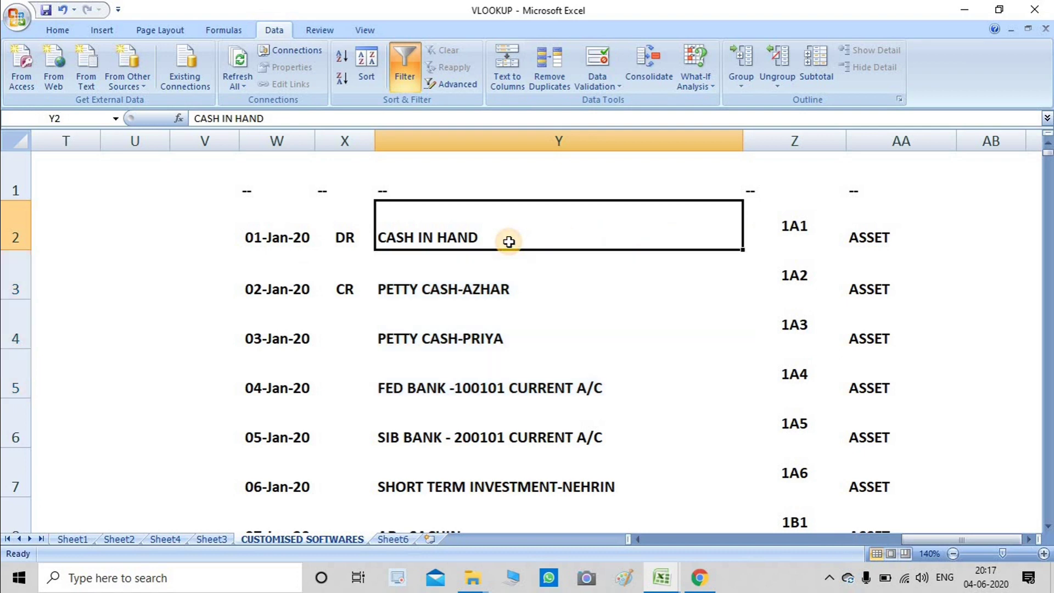
click(785, 230)
click(860, 240)
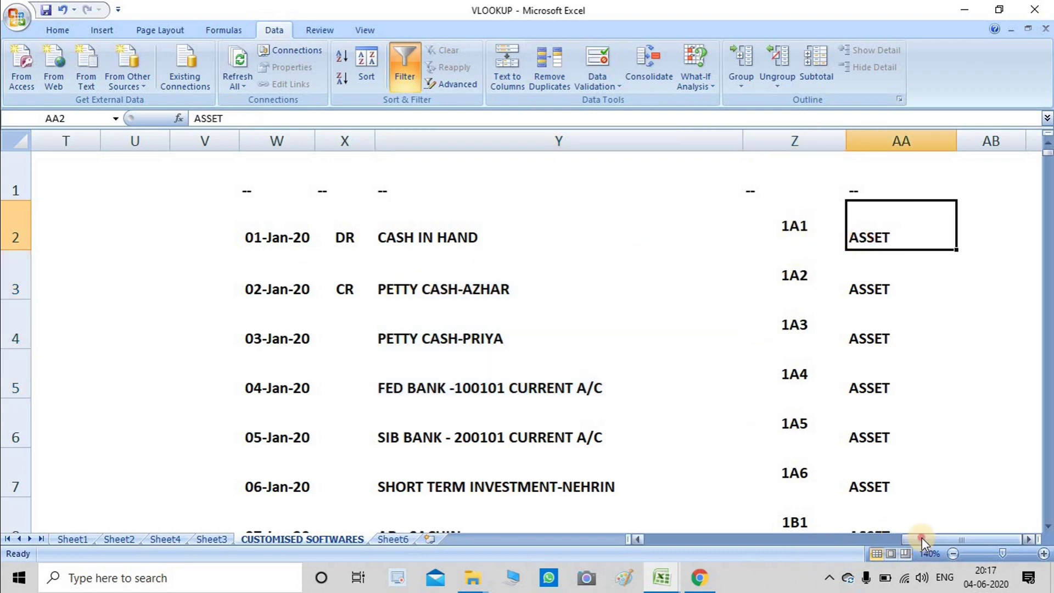
drag(922, 538, 574, 543)
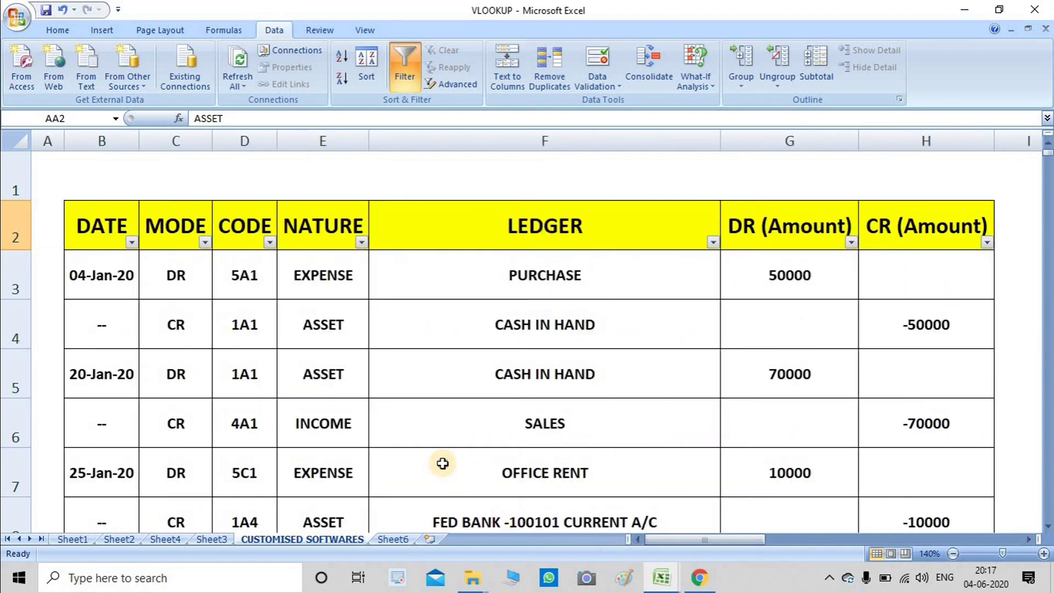
- Review the journal table's date cell B3 and the CR entry in C6
click(442, 463)
click(91, 289)
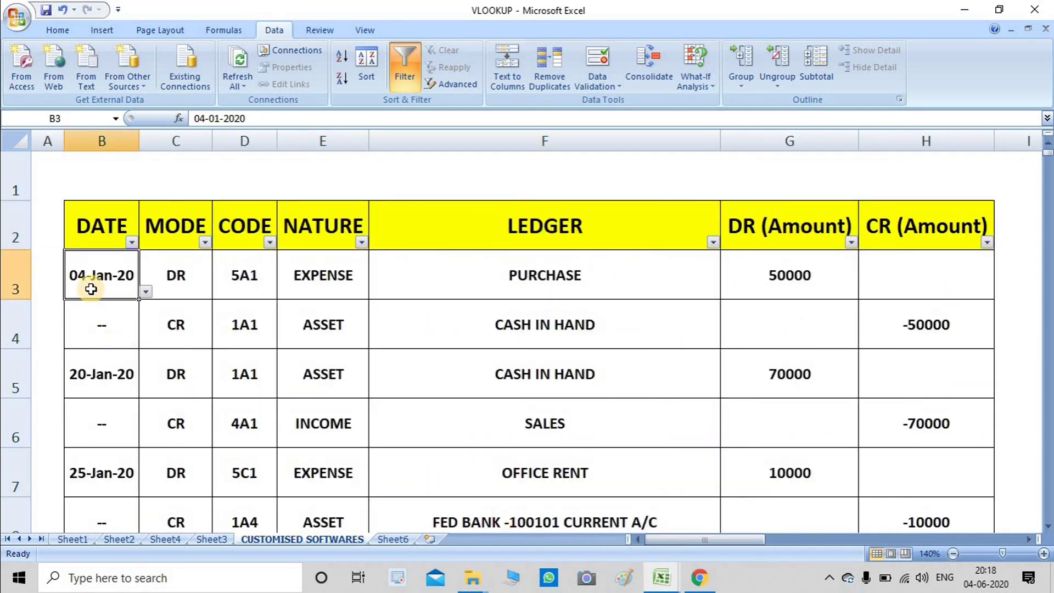
click(152, 419)
click(102, 285)
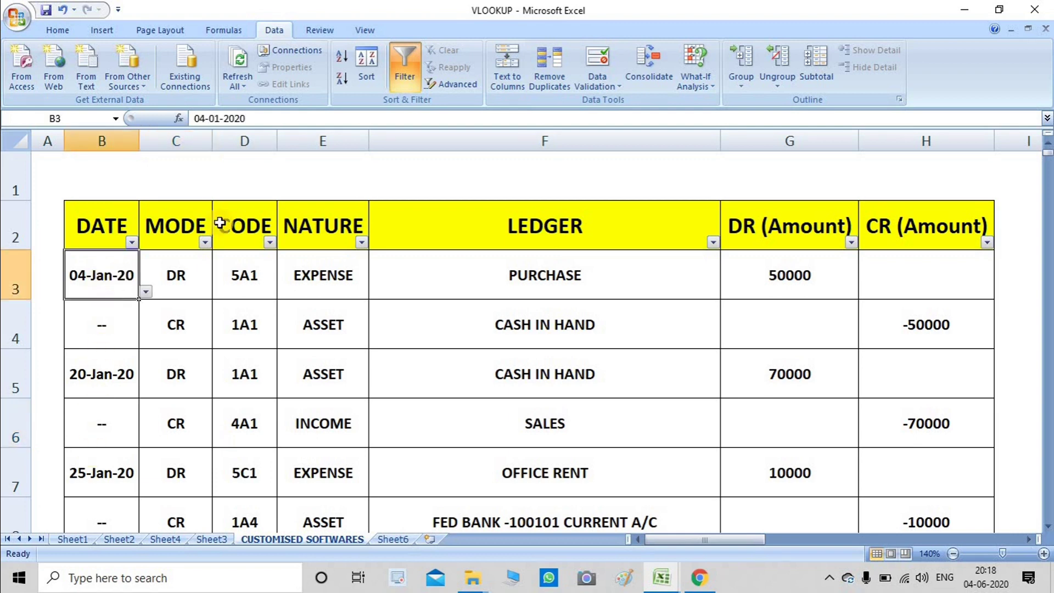
- Inspect B3's List validation source and cancel, scrolling back to columns A–H
click(601, 86)
click(611, 103)
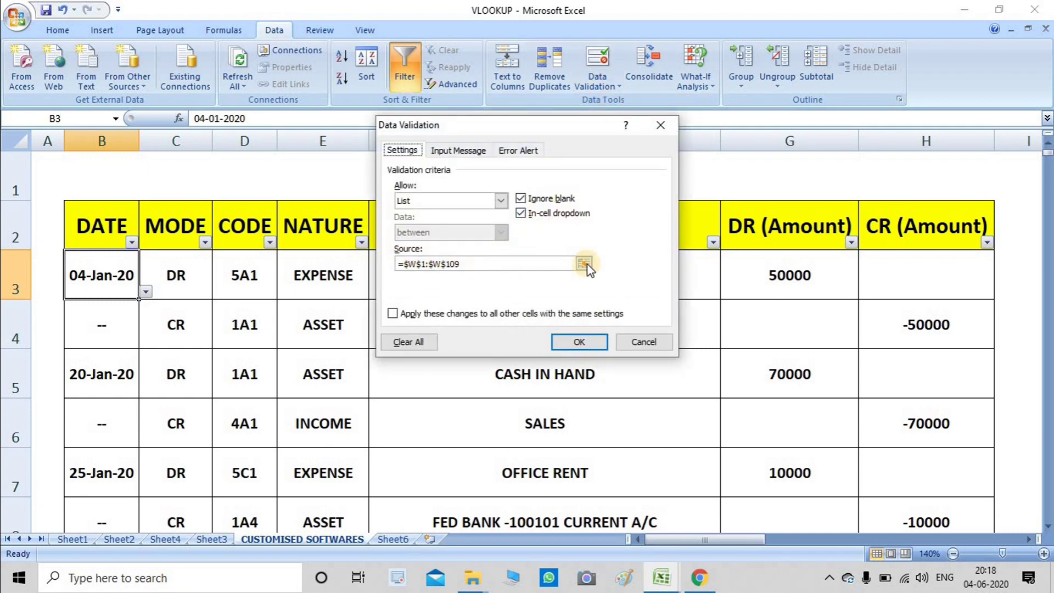
click(501, 201)
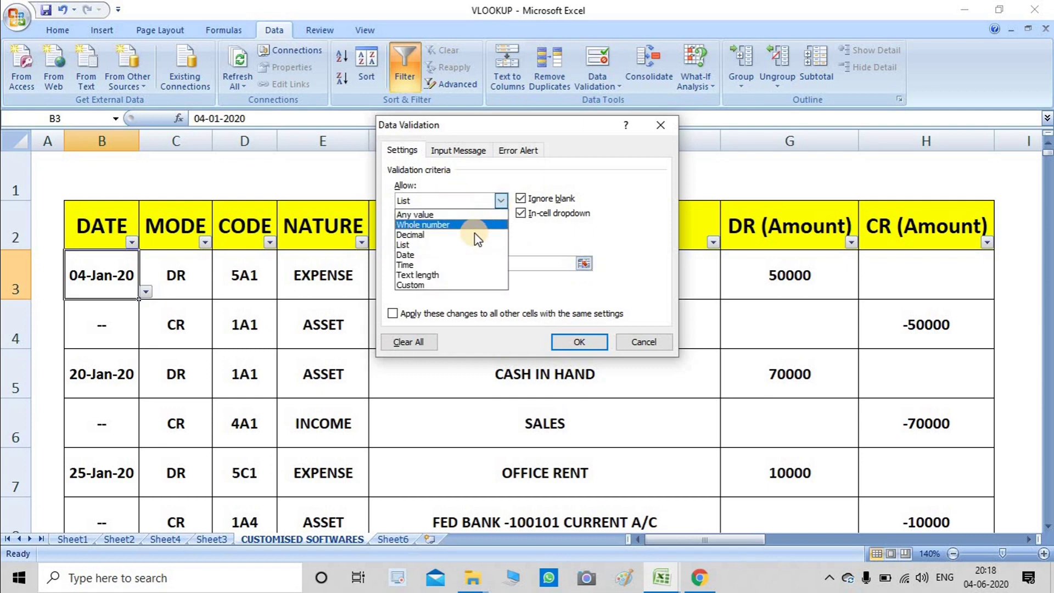
click(466, 245)
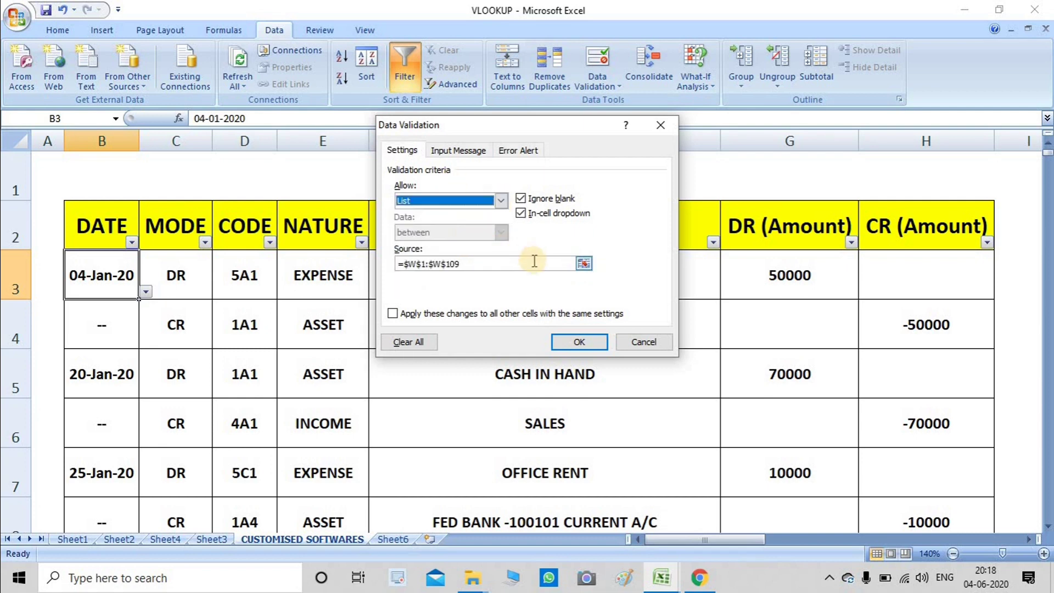
click(584, 266)
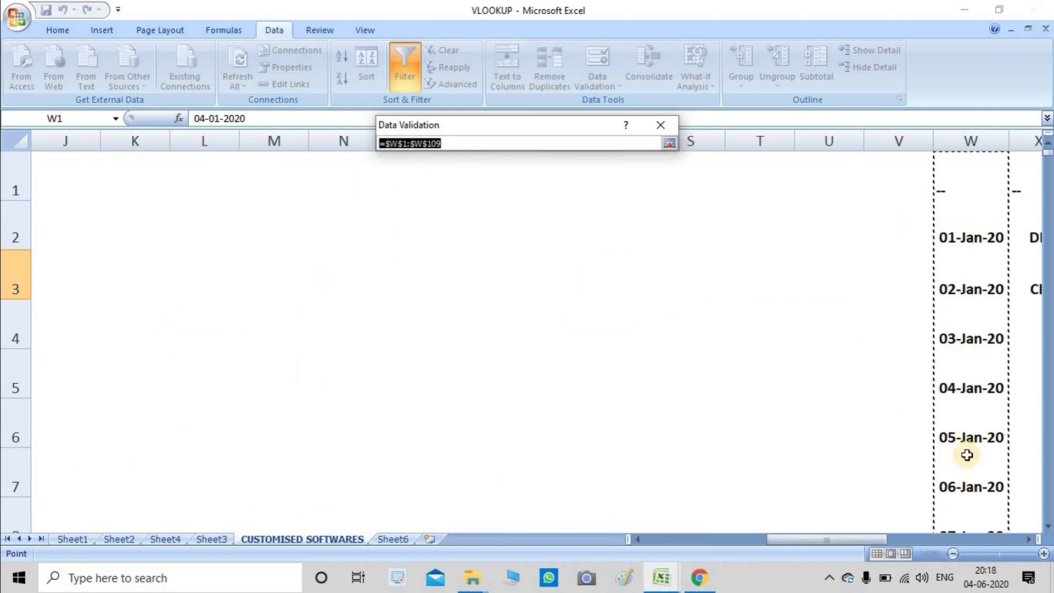
click(668, 144)
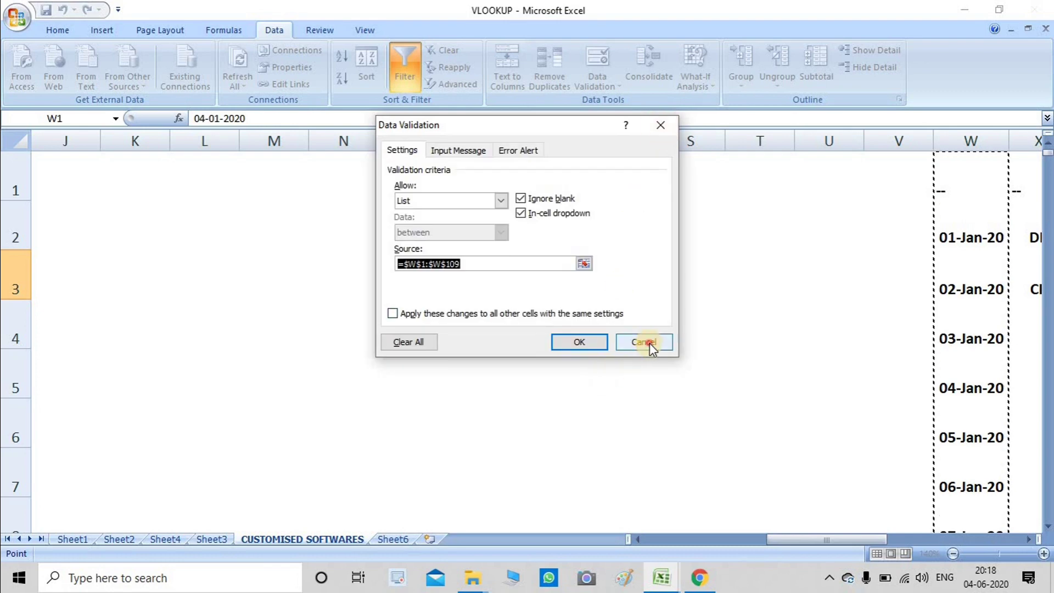
click(645, 343)
drag(799, 539, 589, 550)
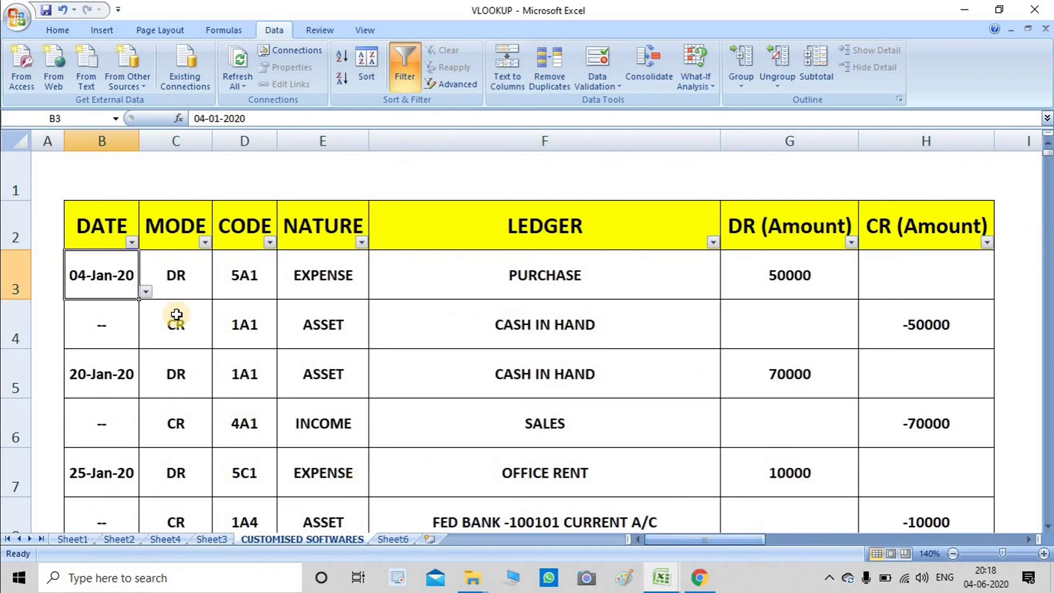
- Inspect the MODE cell C3's DR/CR list validation, cancel unchanged, and scroll back
click(172, 285)
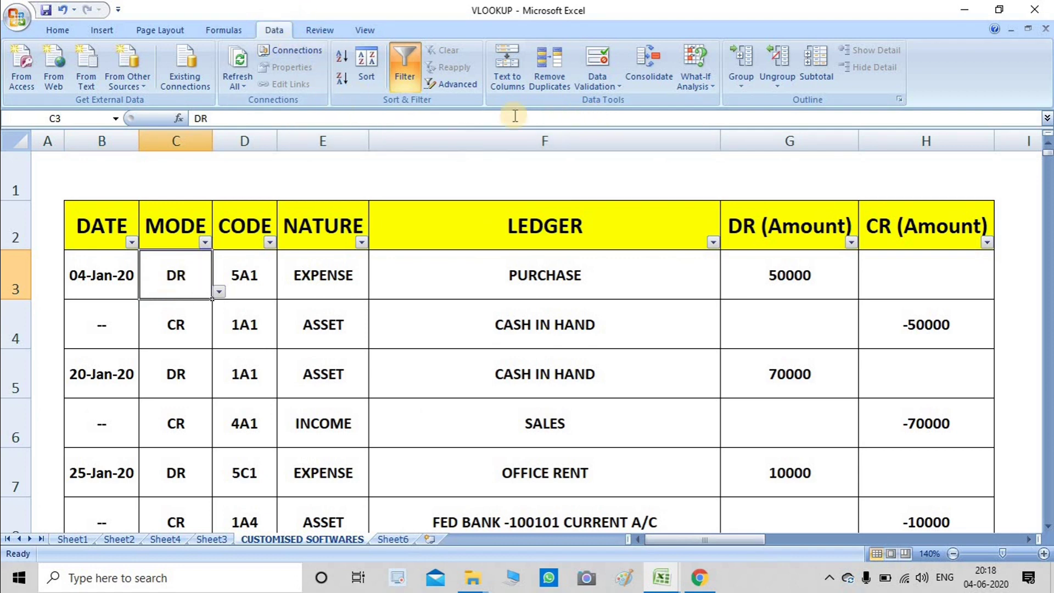
click(614, 93)
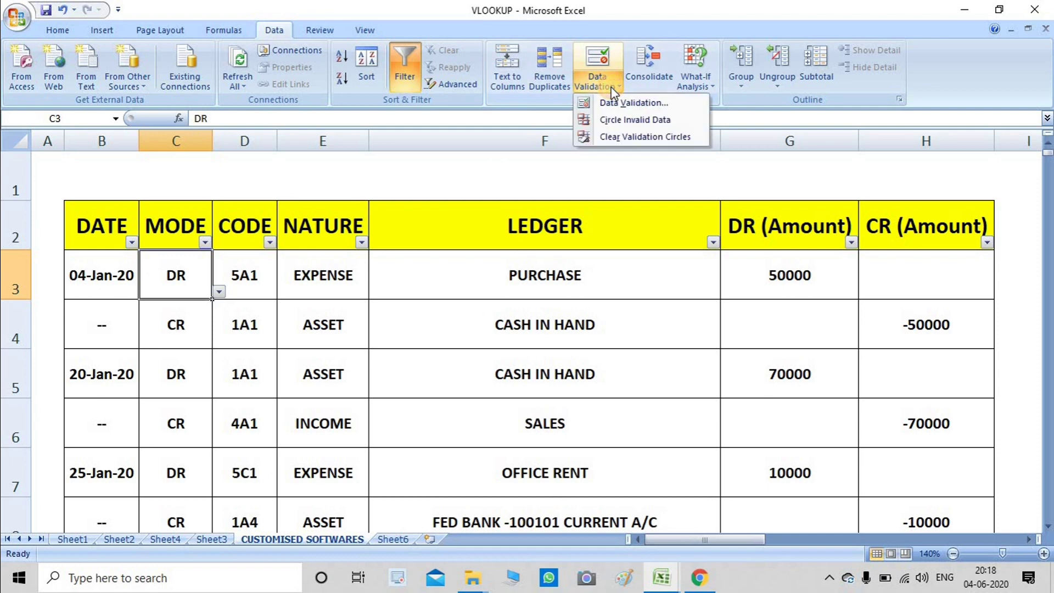
click(614, 99)
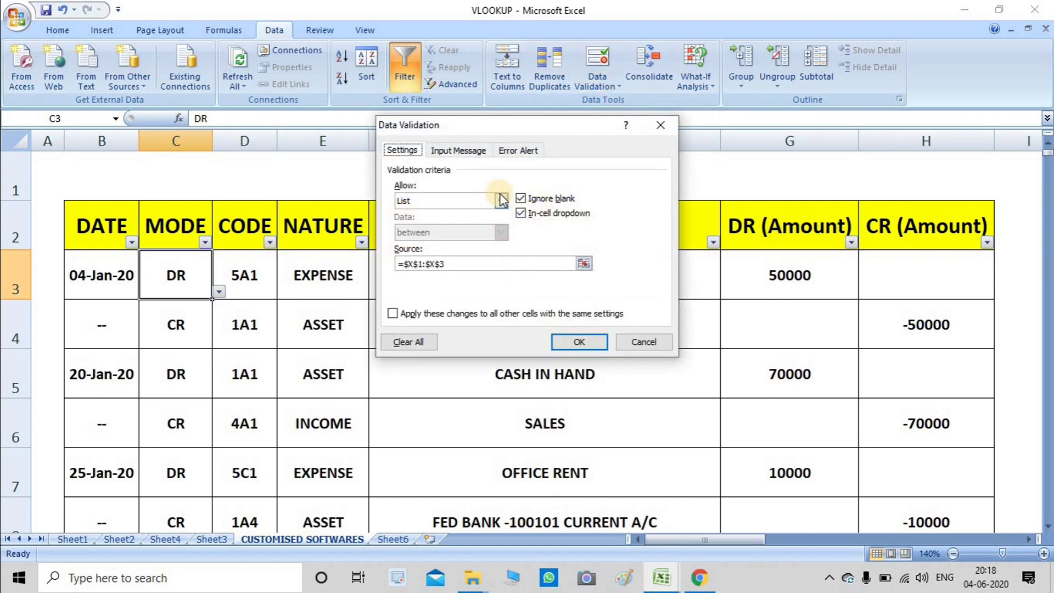
click(583, 265)
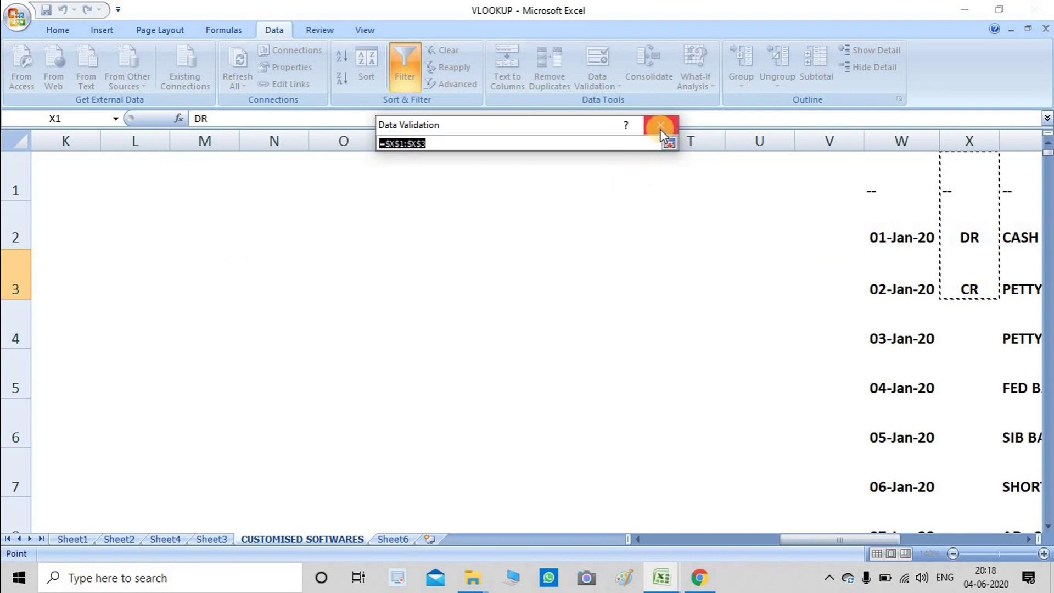
click(665, 130)
click(639, 344)
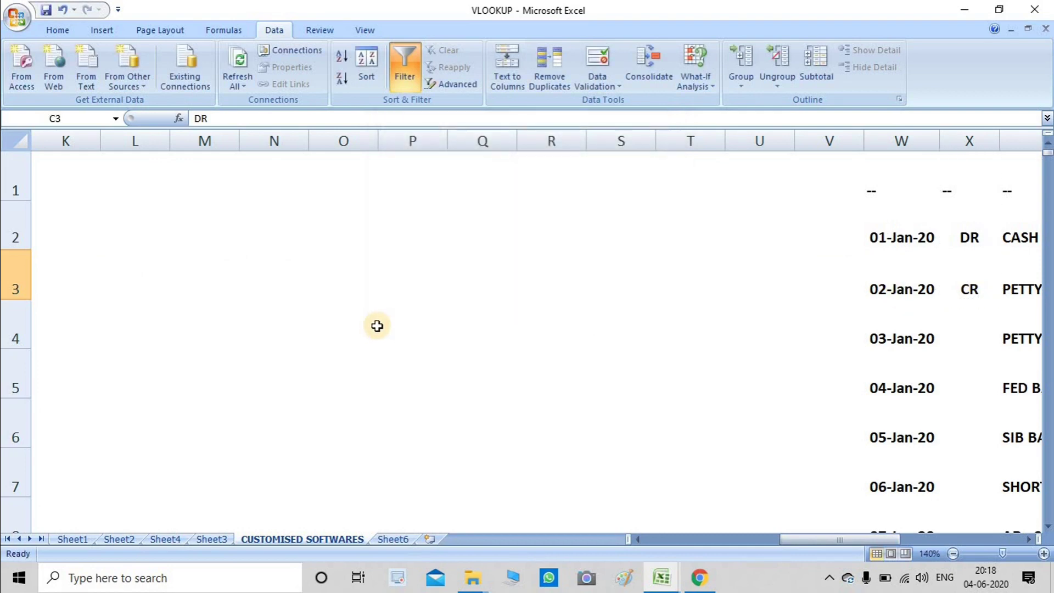
drag(789, 542, 578, 542)
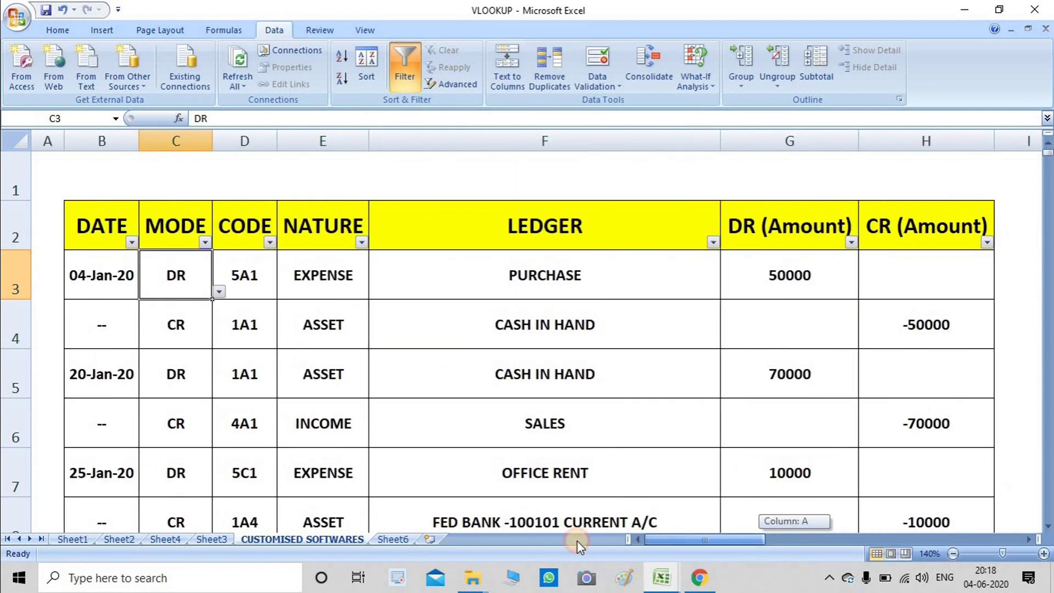
- Review the SALES and CASH IN HAND ledgers and row 3's code and nature lookups
click(412, 406)
click(397, 384)
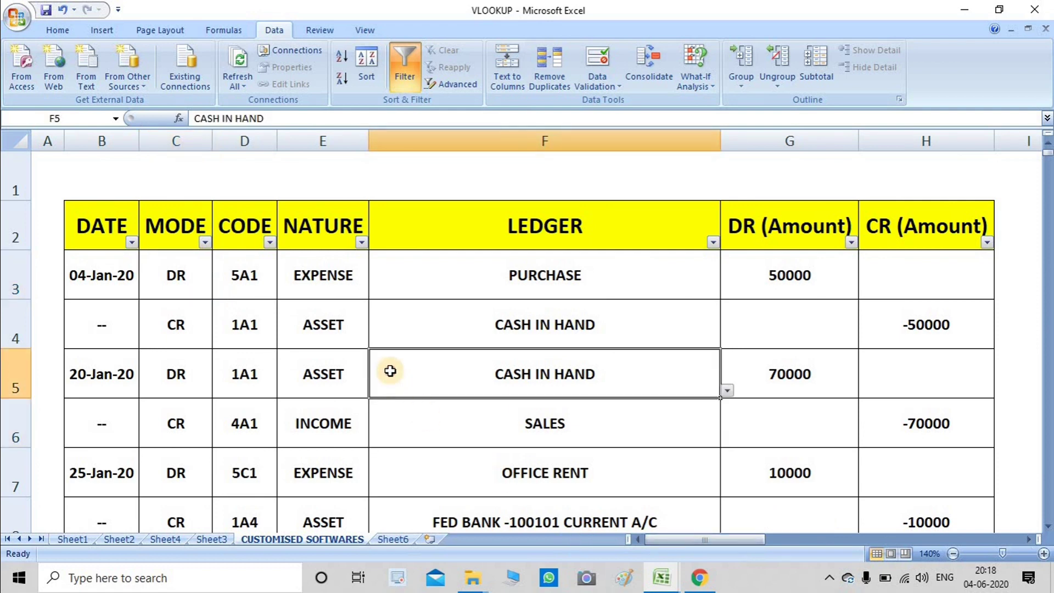
click(253, 273)
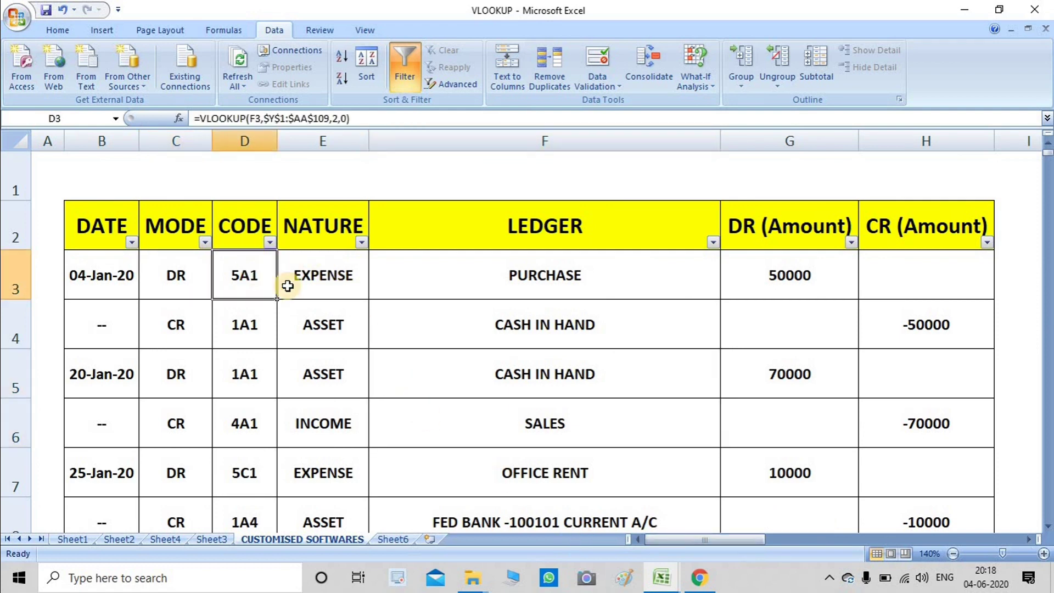
click(340, 284)
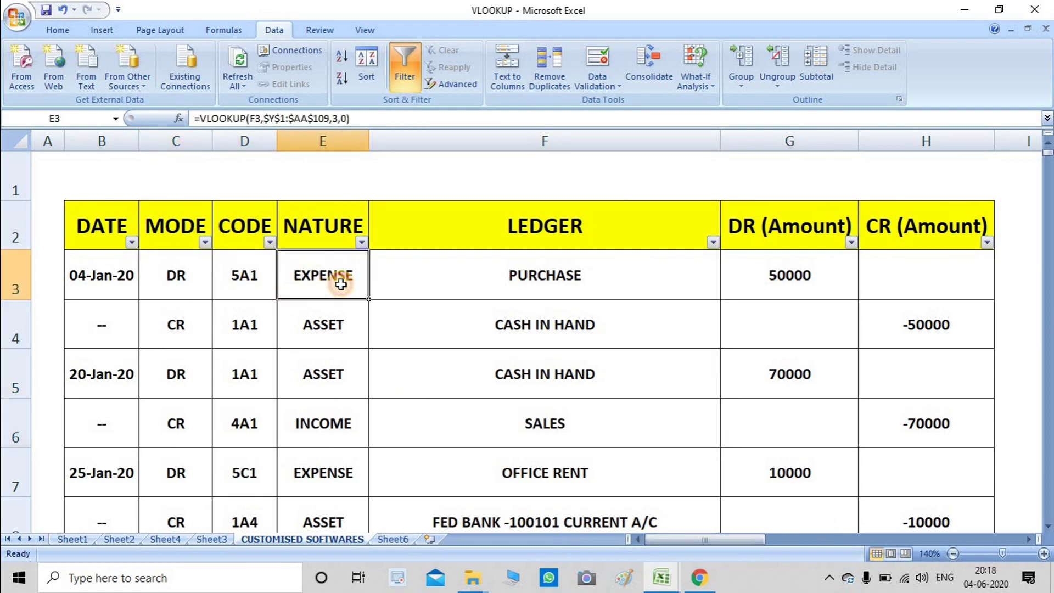
- Pick F3's ledger from its dropdown, trying DELIVERY ORDER FEES and TLEPHONE BILL before GOVT.-COMMERCIAL REGISTRATION FEES
click(486, 287)
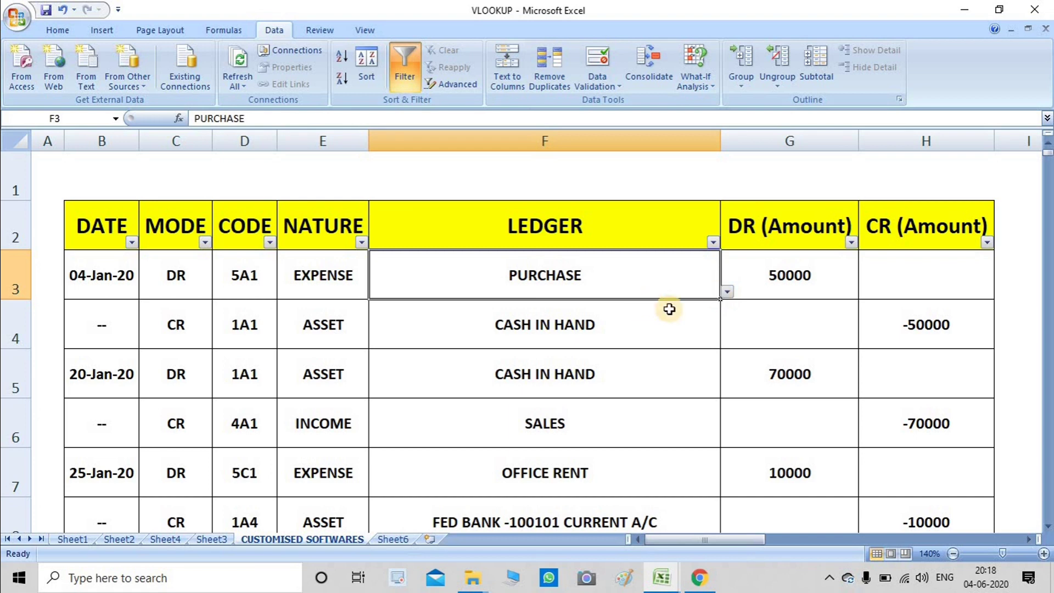
click(727, 293)
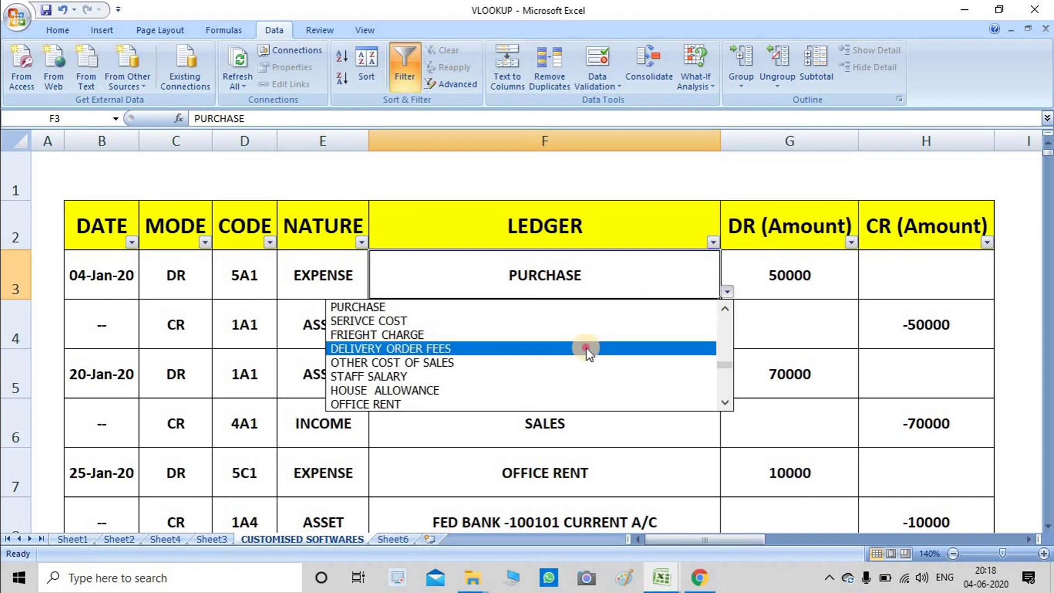
click(584, 349)
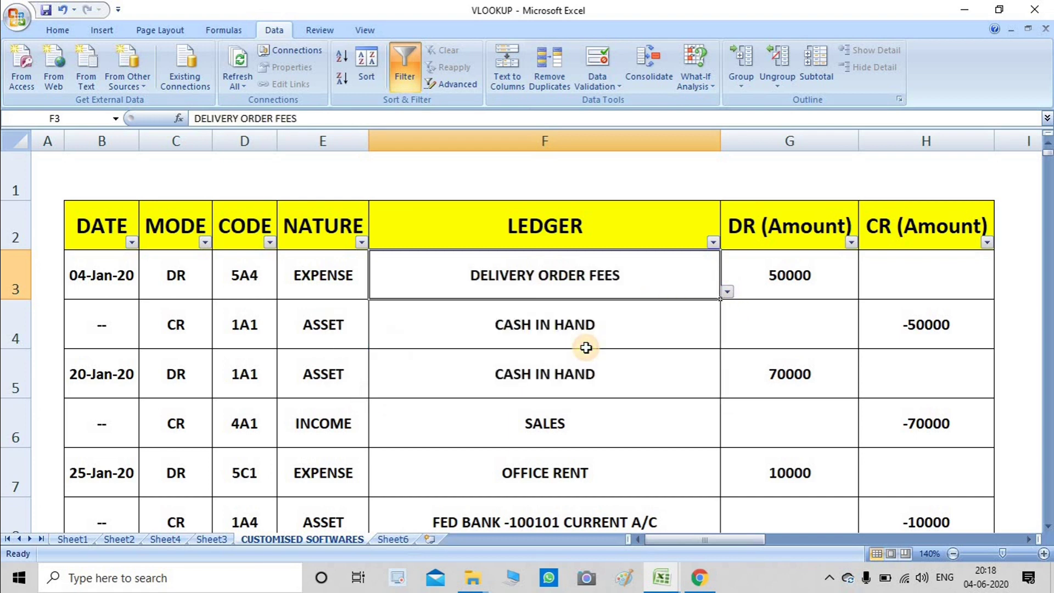
click(727, 292)
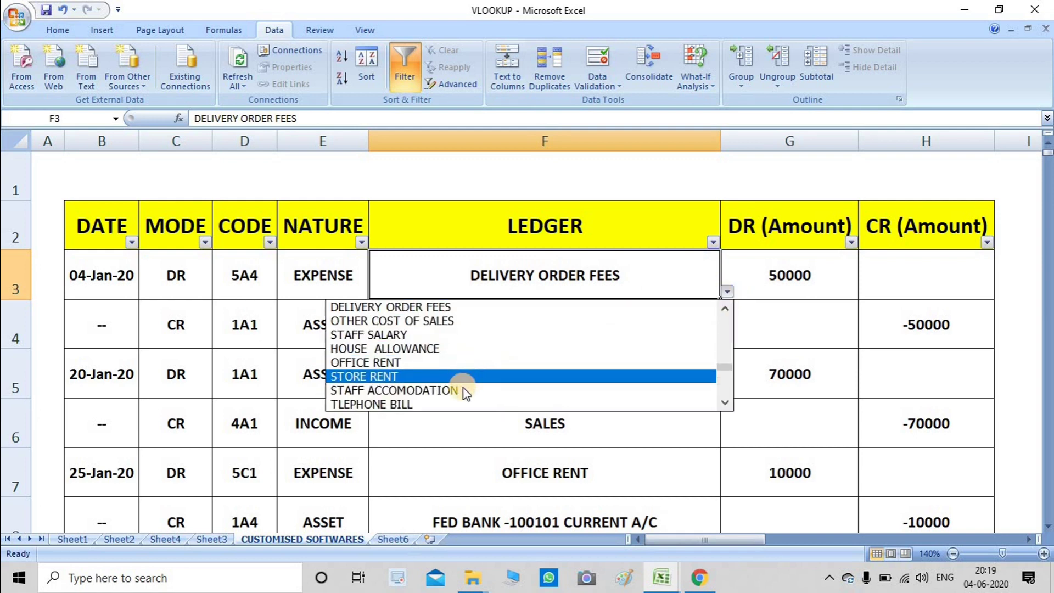
click(439, 405)
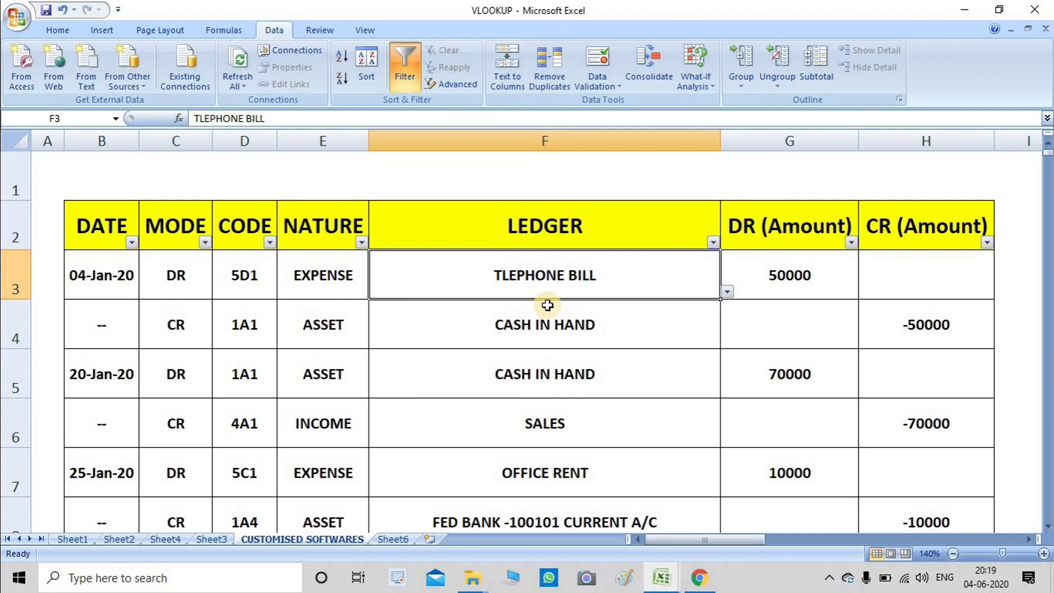
click(727, 291)
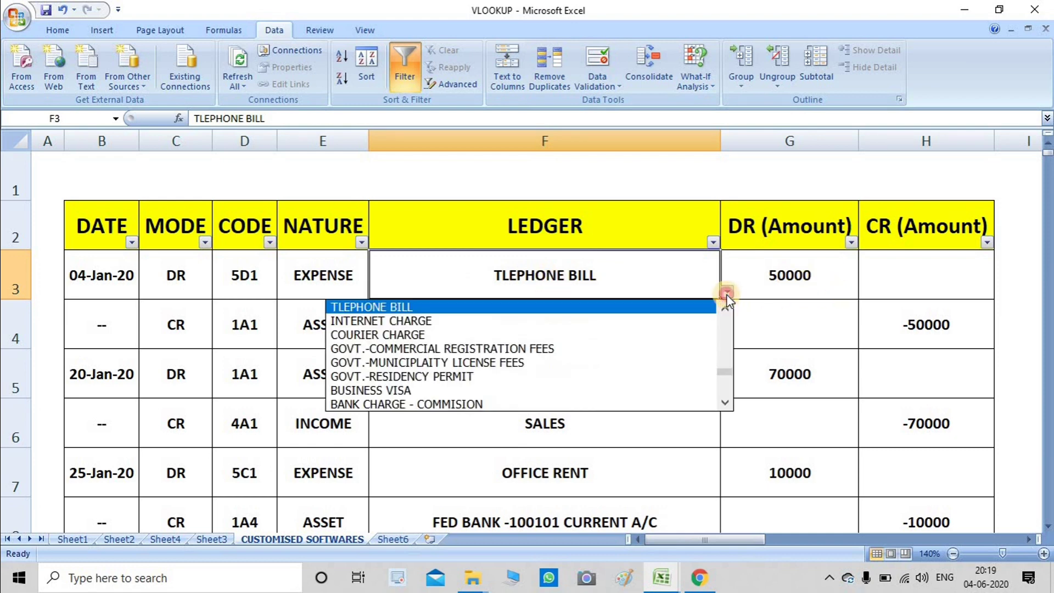
click(565, 346)
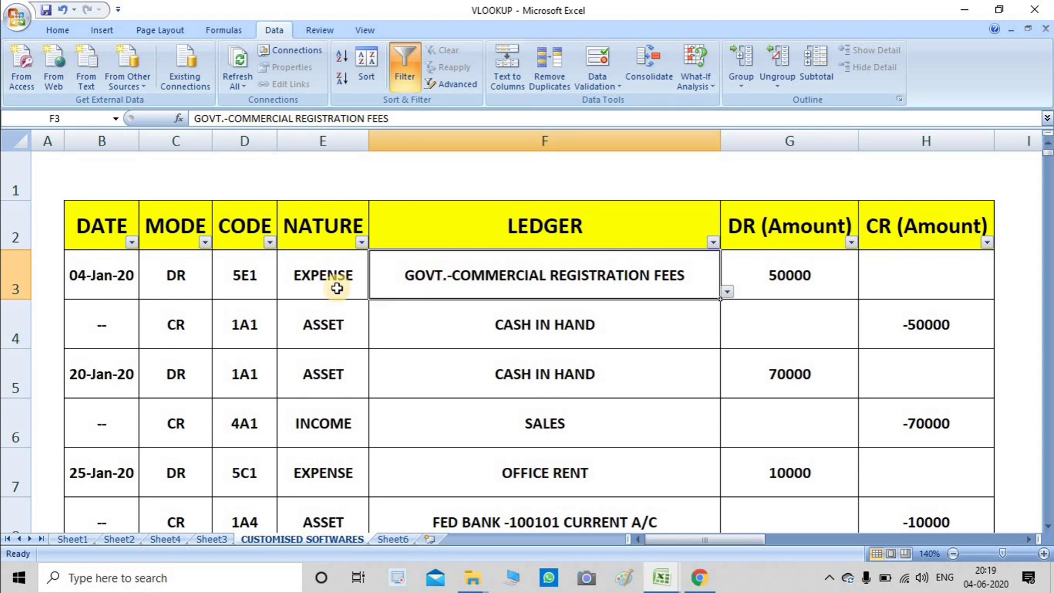
- Check the D3 and E3 VLOOKUPs now return code 5E1 and nature EXPENSE
click(273, 286)
click(293, 288)
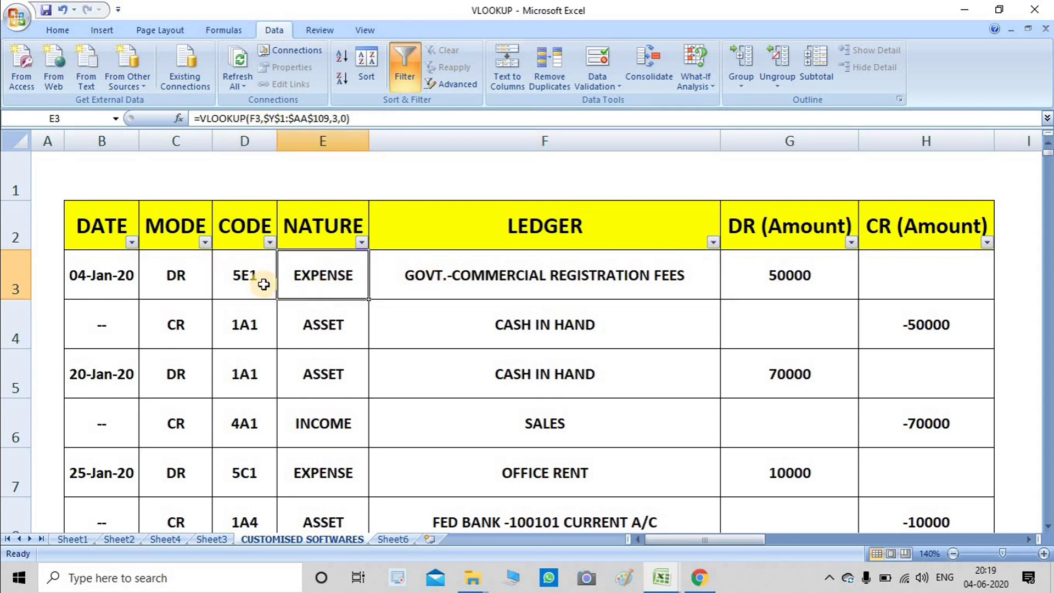
click(263, 283)
click(325, 282)
click(249, 280)
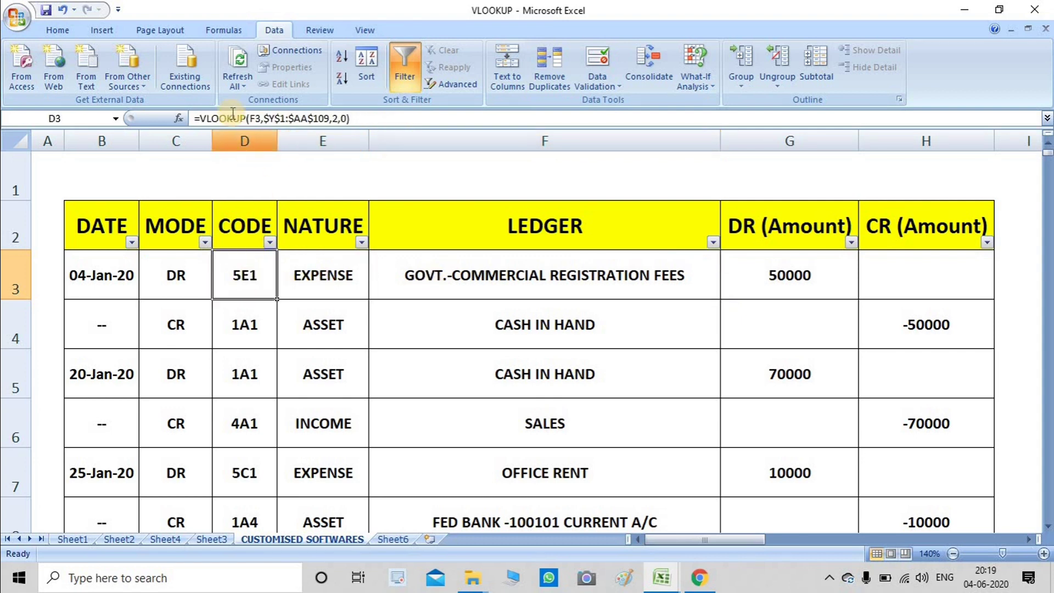
click(302, 274)
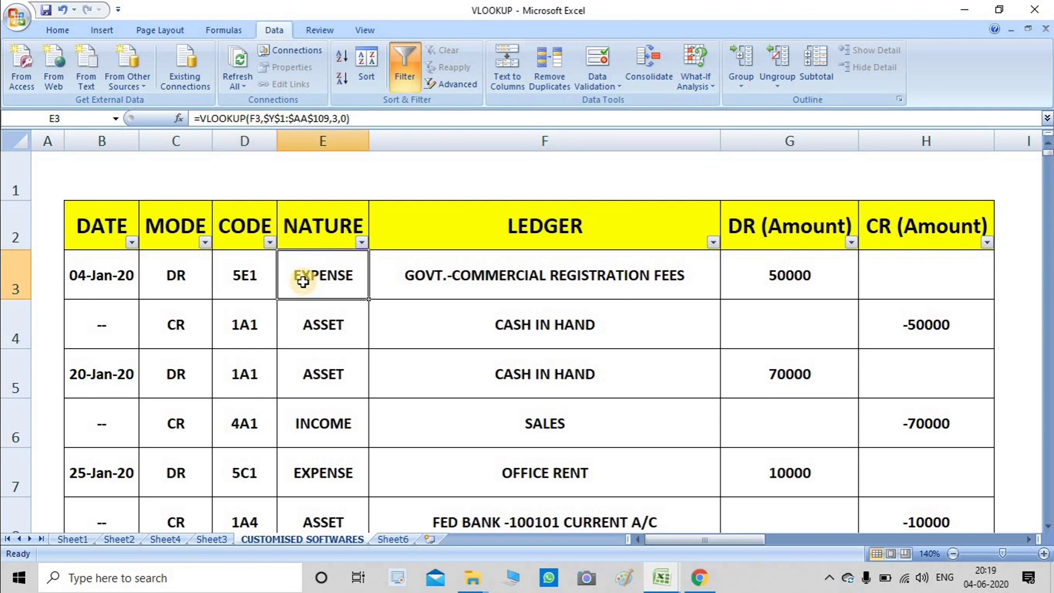
click(512, 297)
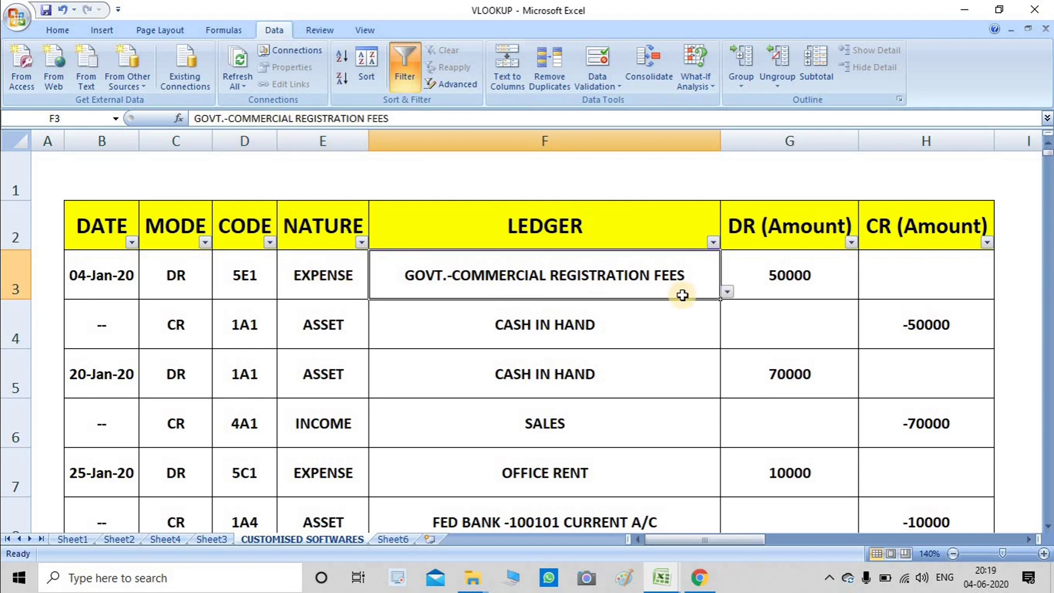
- Compare the 50000 debit in G3 with the existing credit formula in H4
click(765, 283)
click(935, 330)
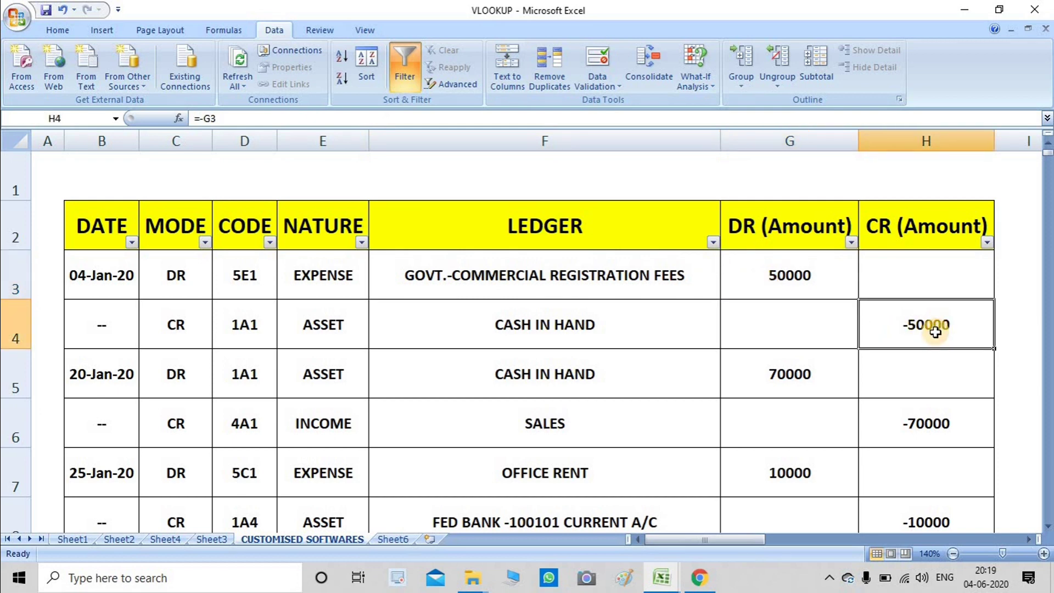
click(750, 269)
click(917, 308)
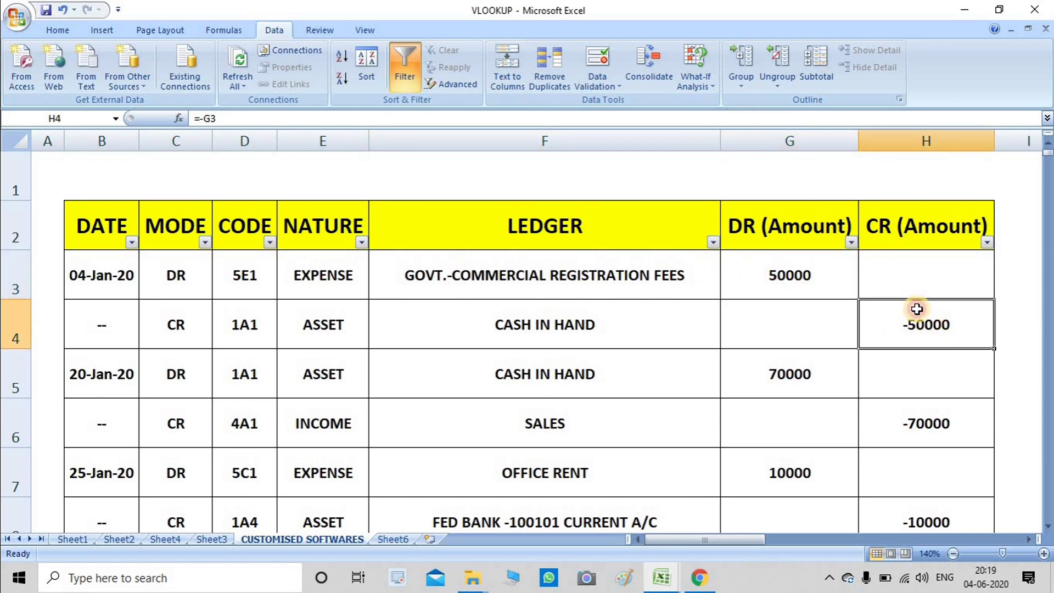
click(789, 283)
click(894, 336)
click(796, 278)
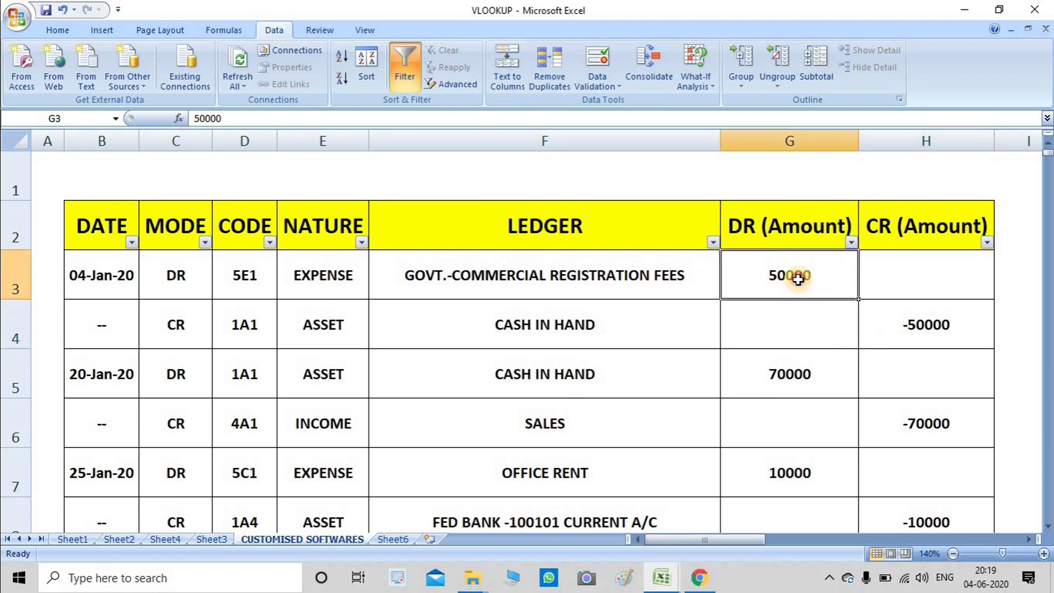
- Enter =-G3 in H4 so the credit shows -50000
click(919, 328)
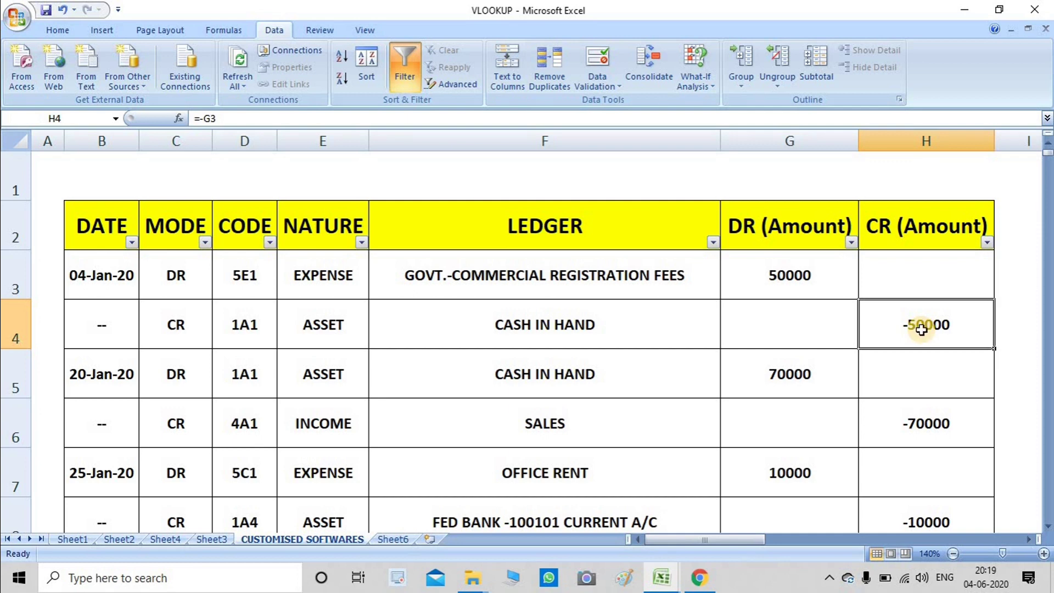
text(=-)
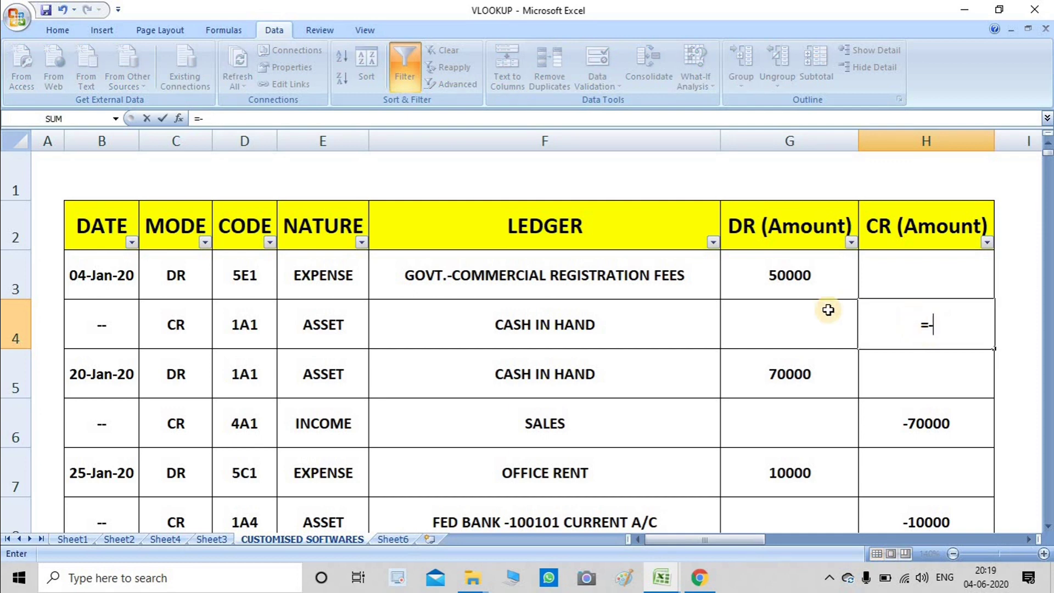
key(BackSpace)
key(BackSpace)
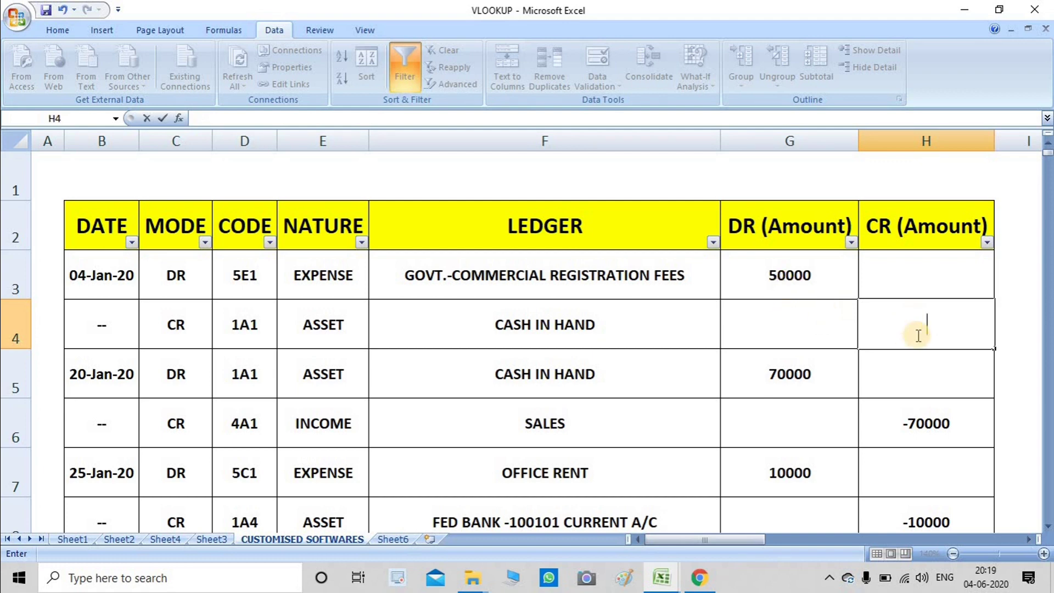
text(=)
text(-)
click(830, 290)
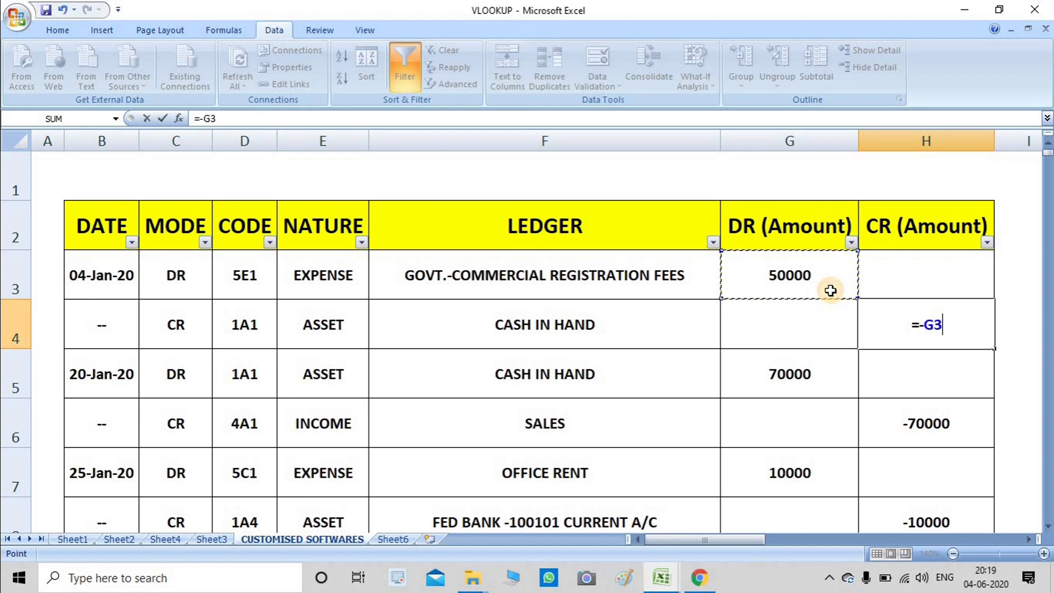
key(Return)
click(936, 315)
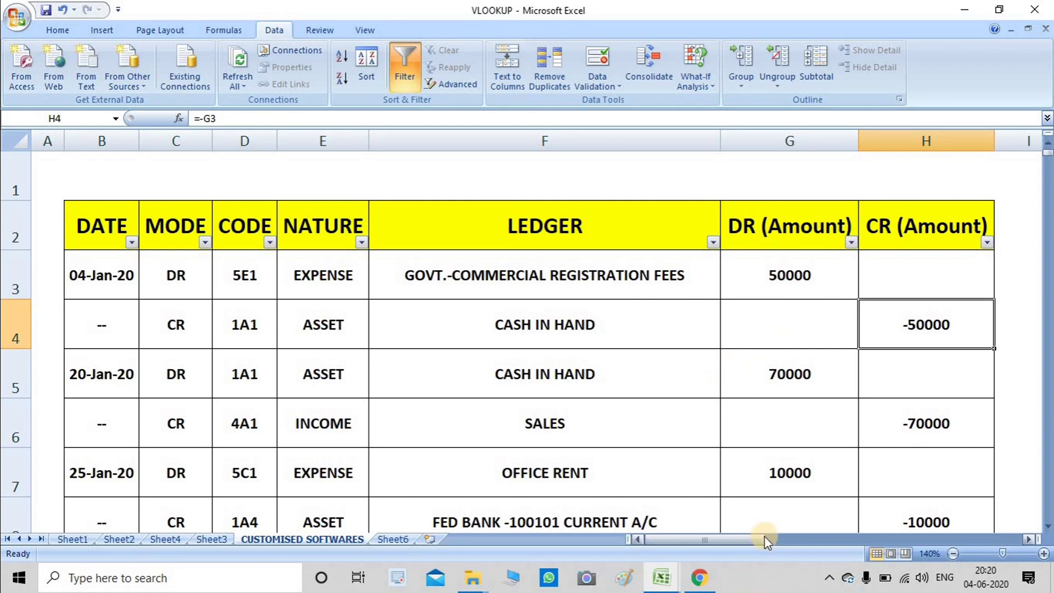
mouse_move(765, 538)
mouse_down()
mouse_move(915, 544)
mouse_move(641, 578)
mouse_up()
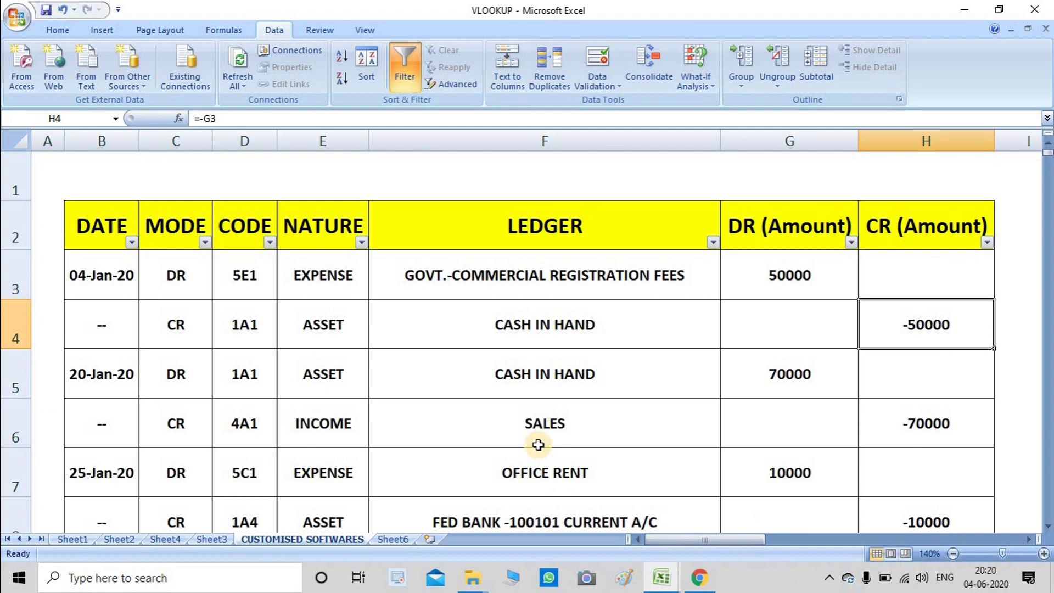